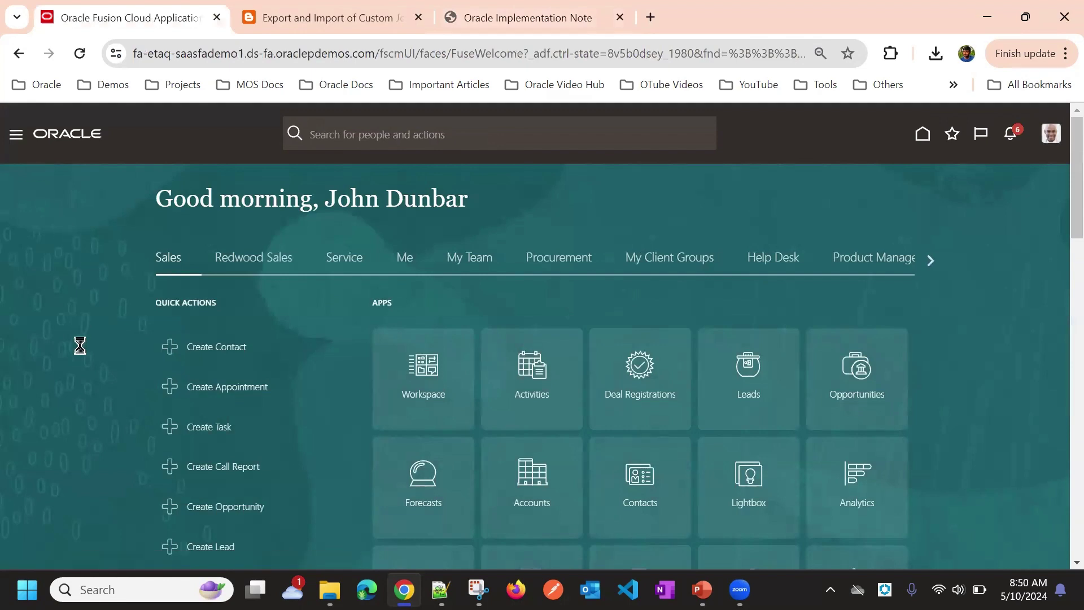
# Step: Go to the Reports and Analytics work area through the Navigator's Tools group
pyautogui.scroll(-10, 97, 336)
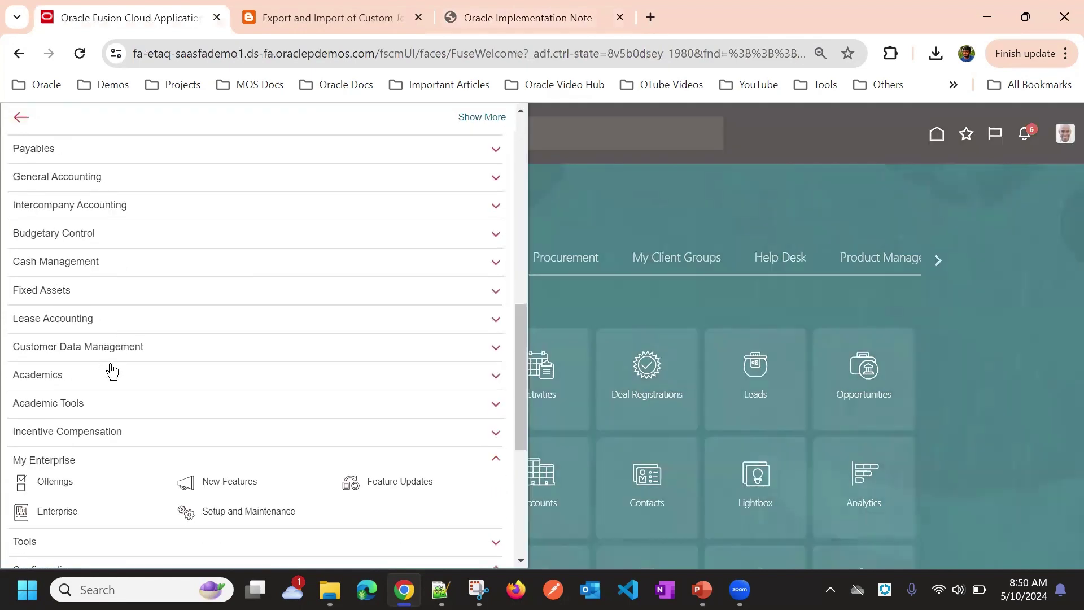
pyautogui.scroll(8, 109, 371)
pyautogui.scroll(-9, 144, 395)
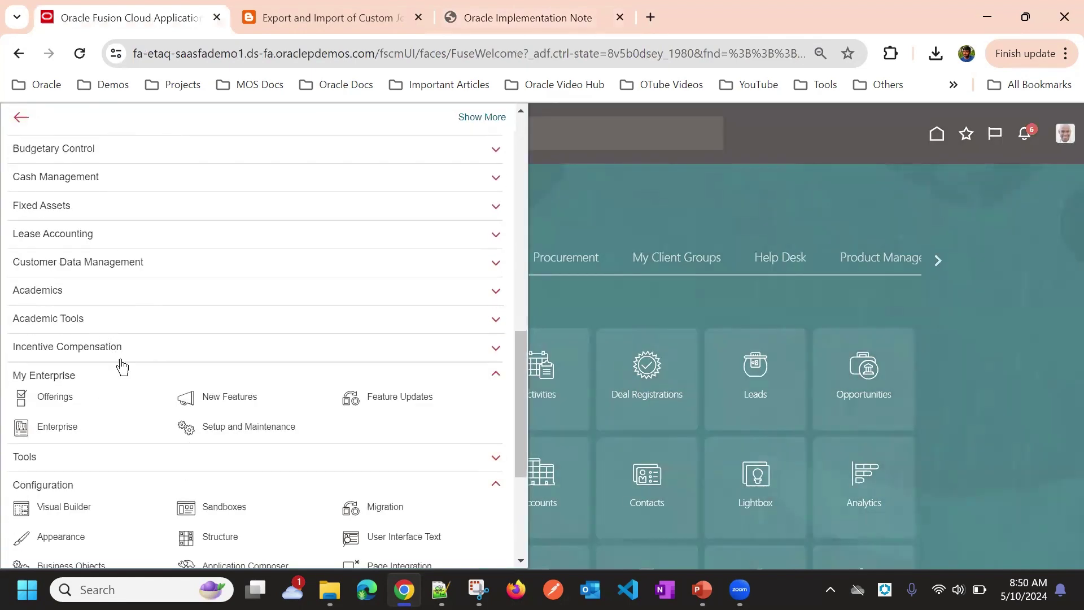
pyautogui.click(106, 456)
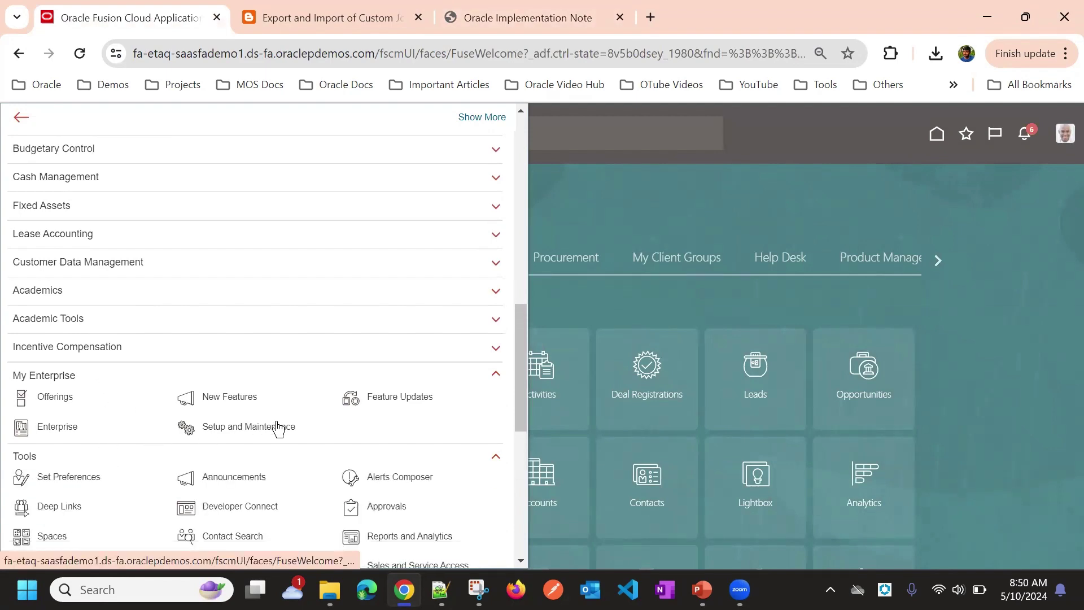
pyautogui.scroll(-5, 362, 366)
pyautogui.click(368, 234)
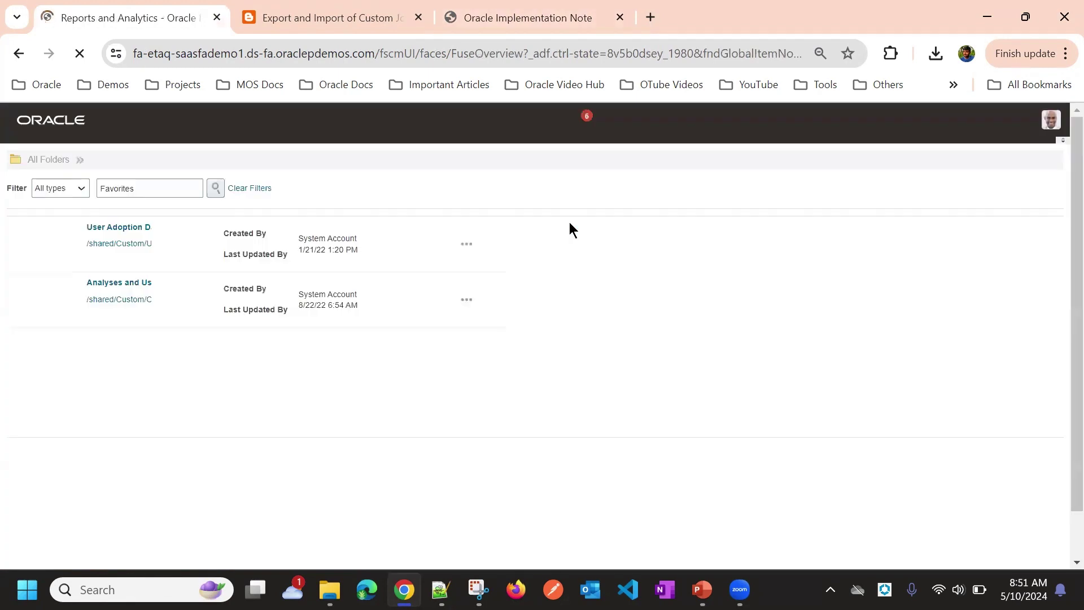
# Step: Open the BI catalog and browse from My Folders into Shared Folders/Manufacturing
pyautogui.click(1024, 154)
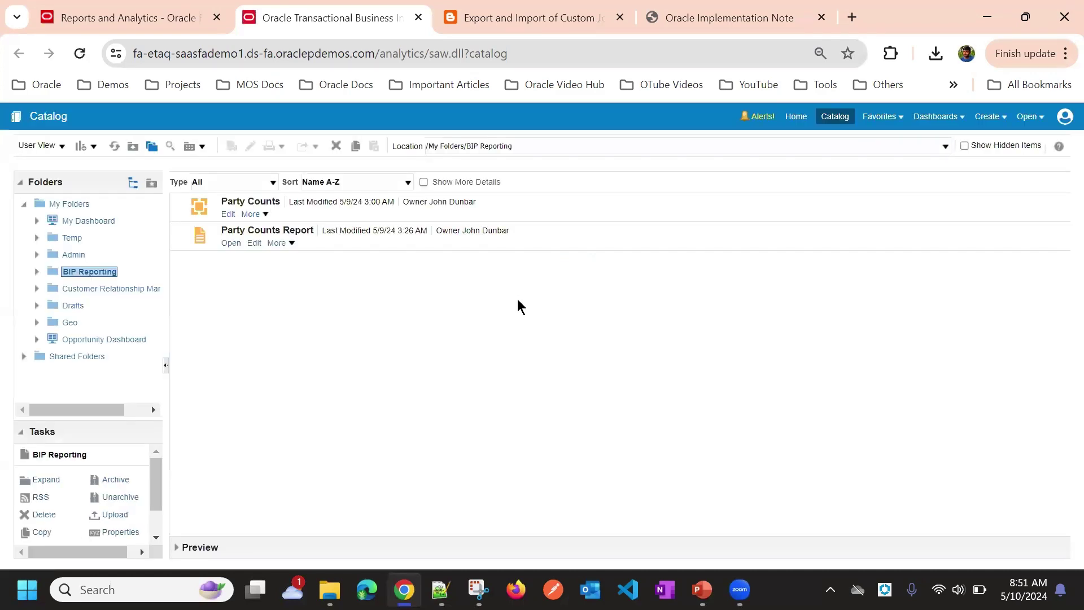
pyautogui.click(24, 204)
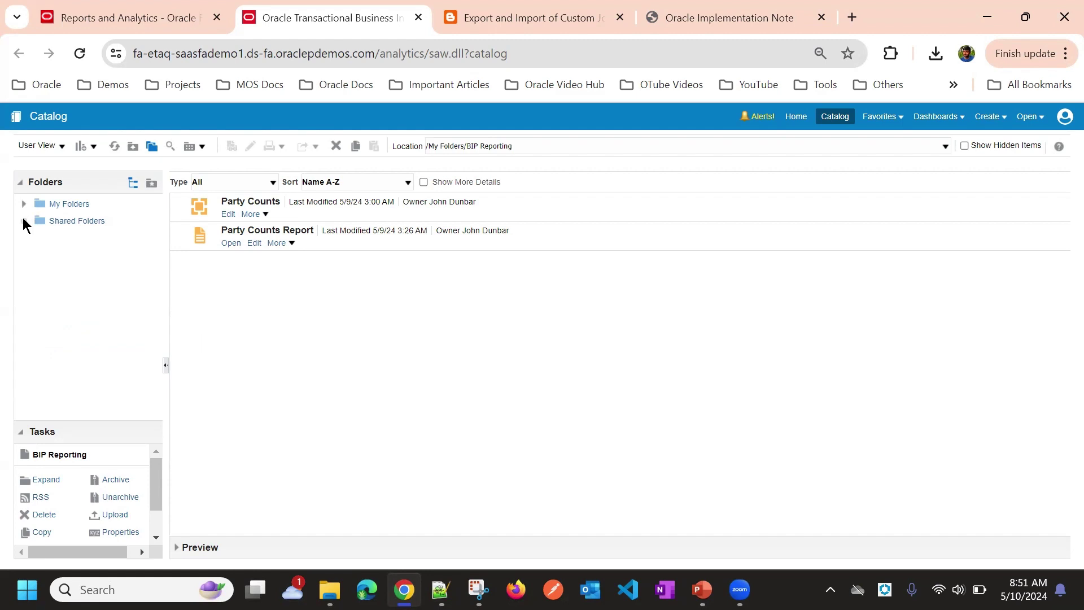
pyautogui.click(24, 220)
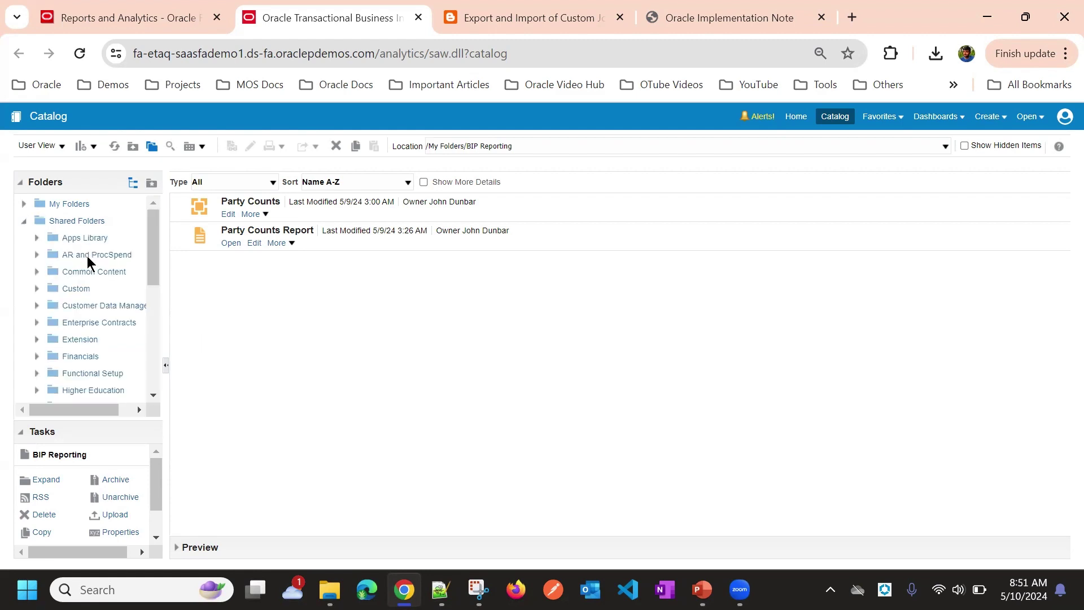
pyautogui.click(93, 225)
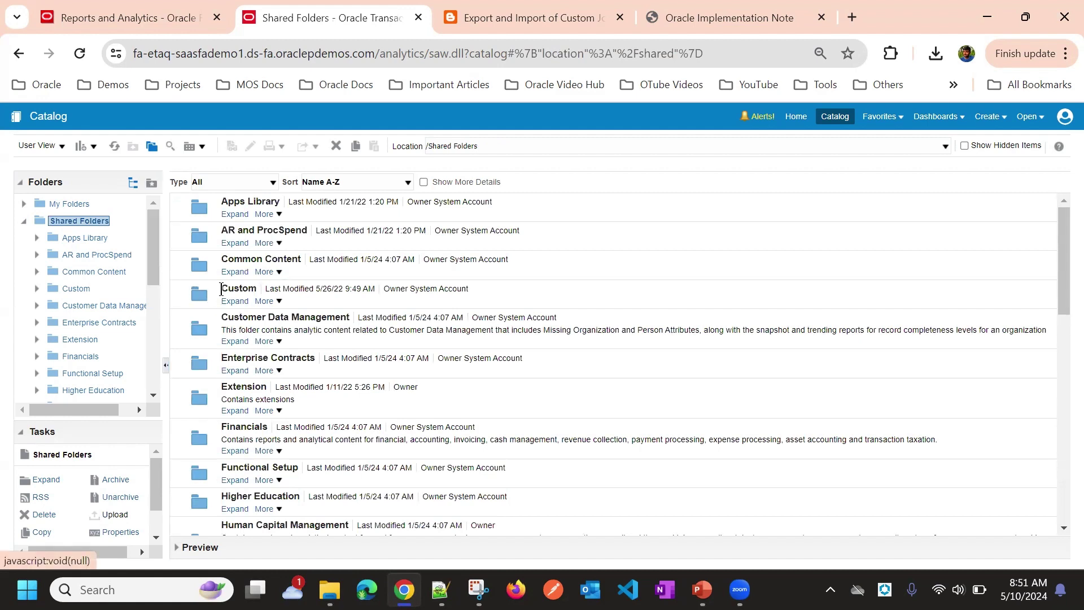
pyautogui.scroll(-3, 69, 294)
pyautogui.click(88, 289)
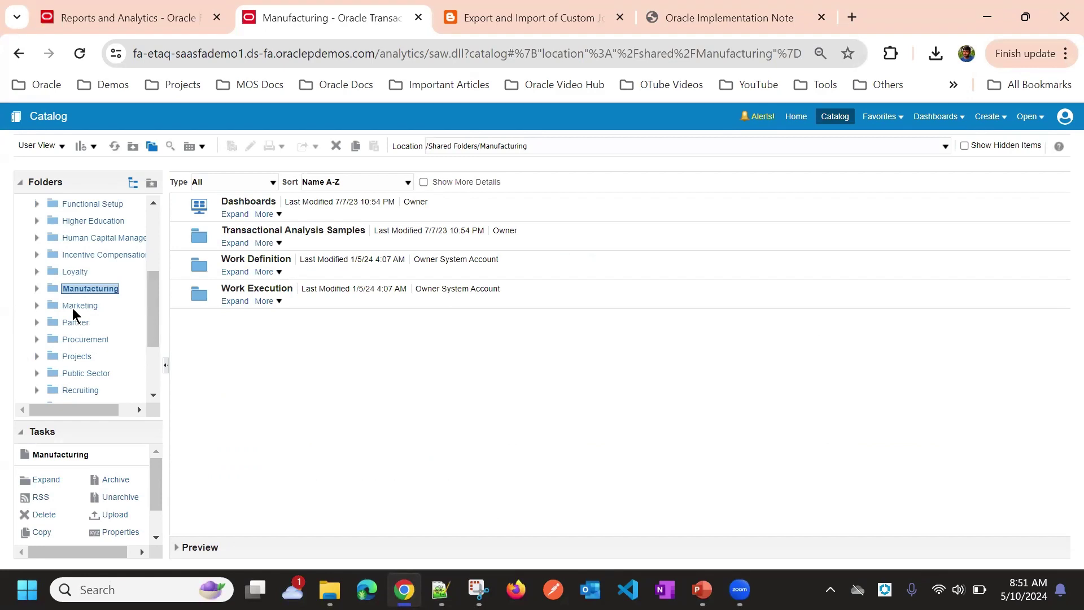
pyautogui.scroll(3, 72, 314)
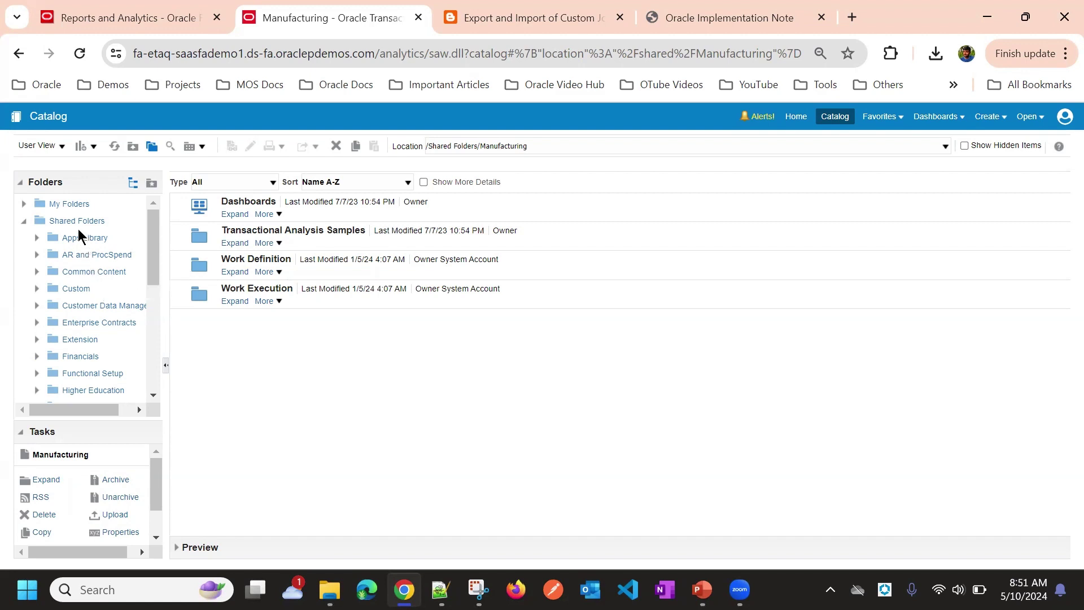
# Step: Look through the Shared Folders/Custom folder's subfolders such as AM, BABS and HCM
pyautogui.click(71, 289)
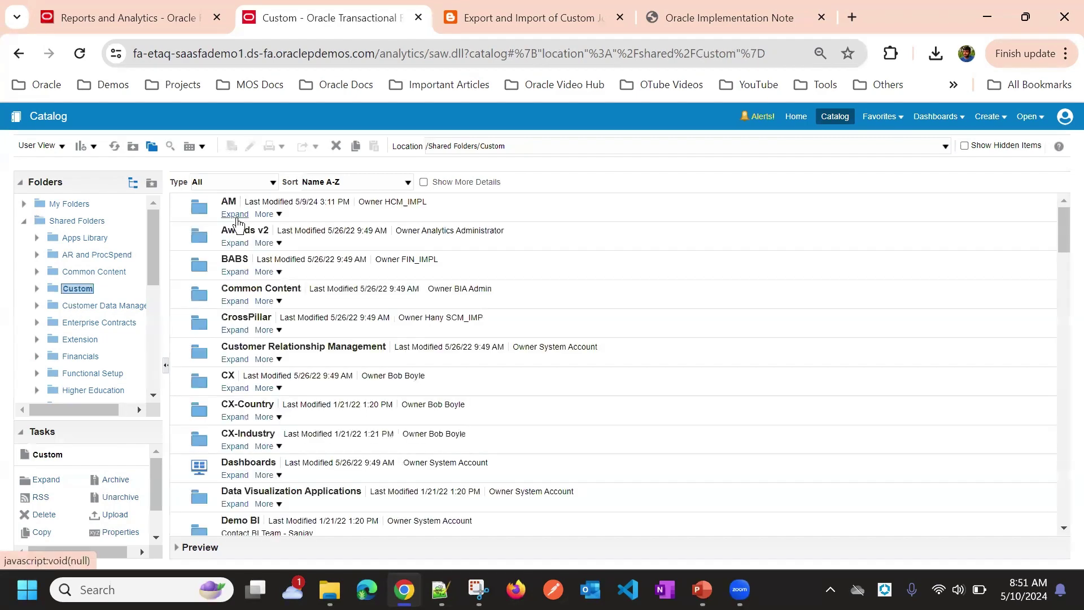
pyautogui.scroll(-15, 251, 286)
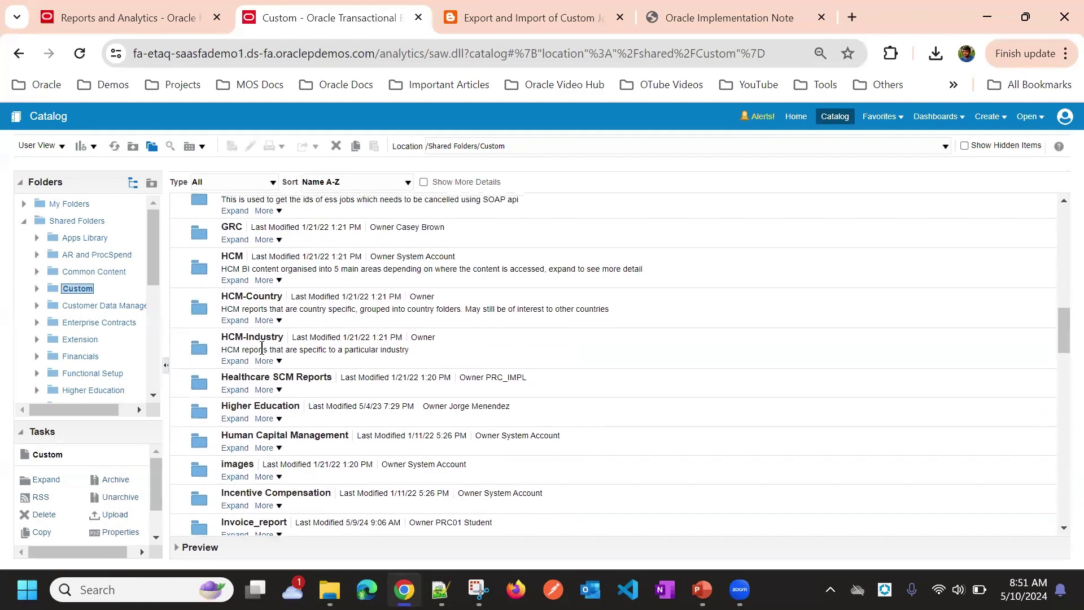
pyautogui.scroll(10, 261, 347)
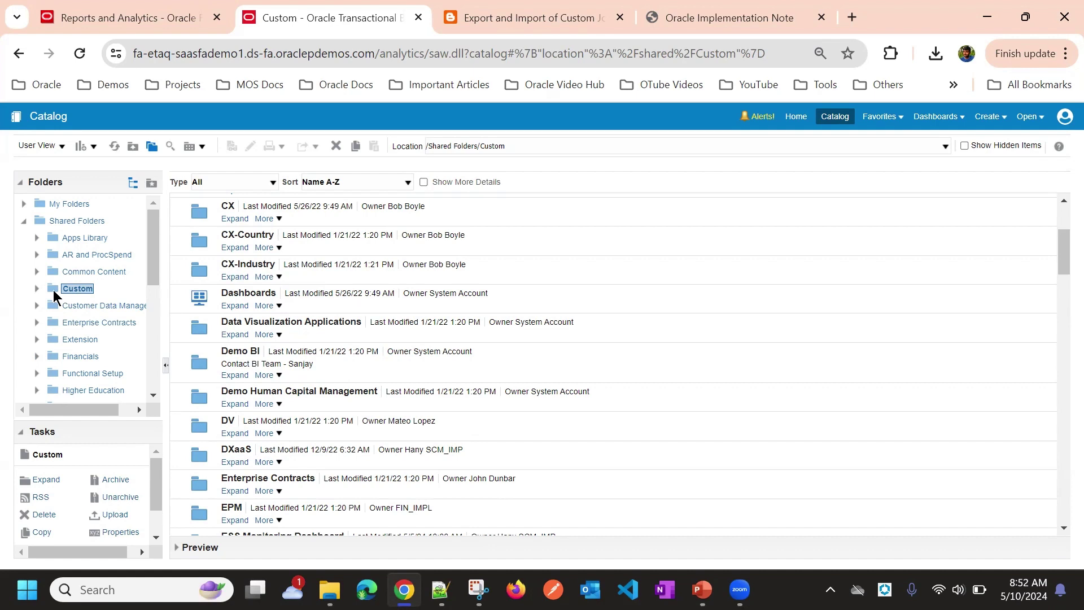
# Step: Archive Custom with permissions and timestamps kept, saving Custom.catalog to Downloads
pyautogui.click(106, 484)
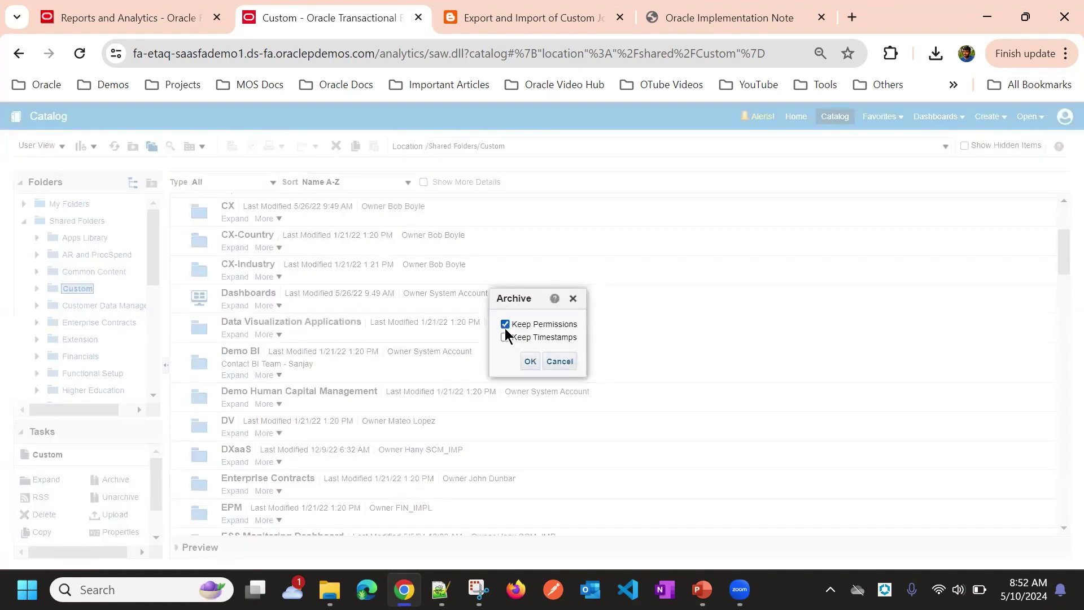
pyautogui.click(529, 361)
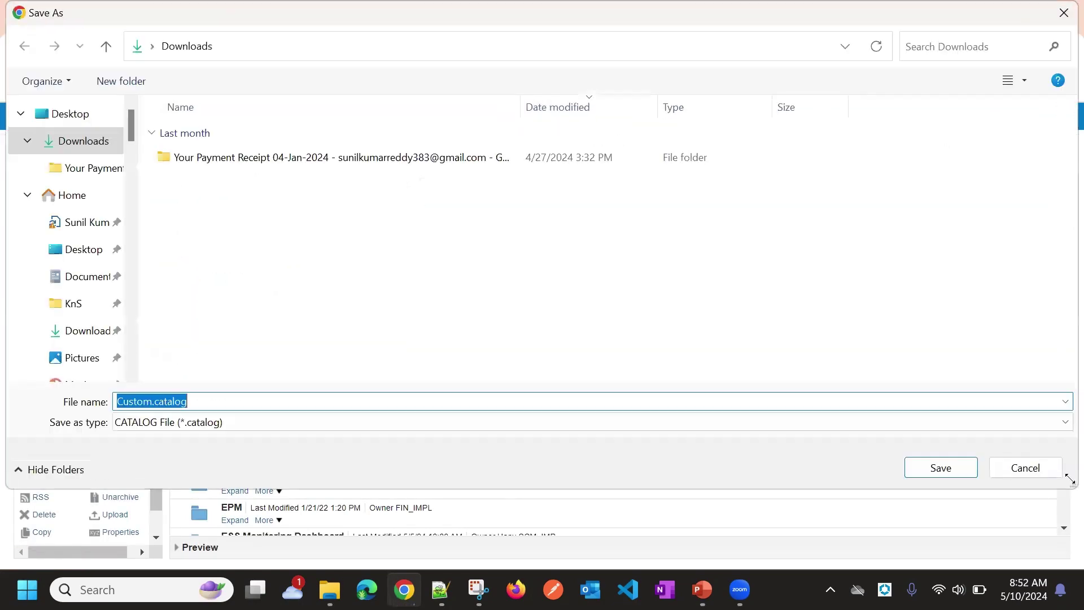
pyautogui.click(961, 472)
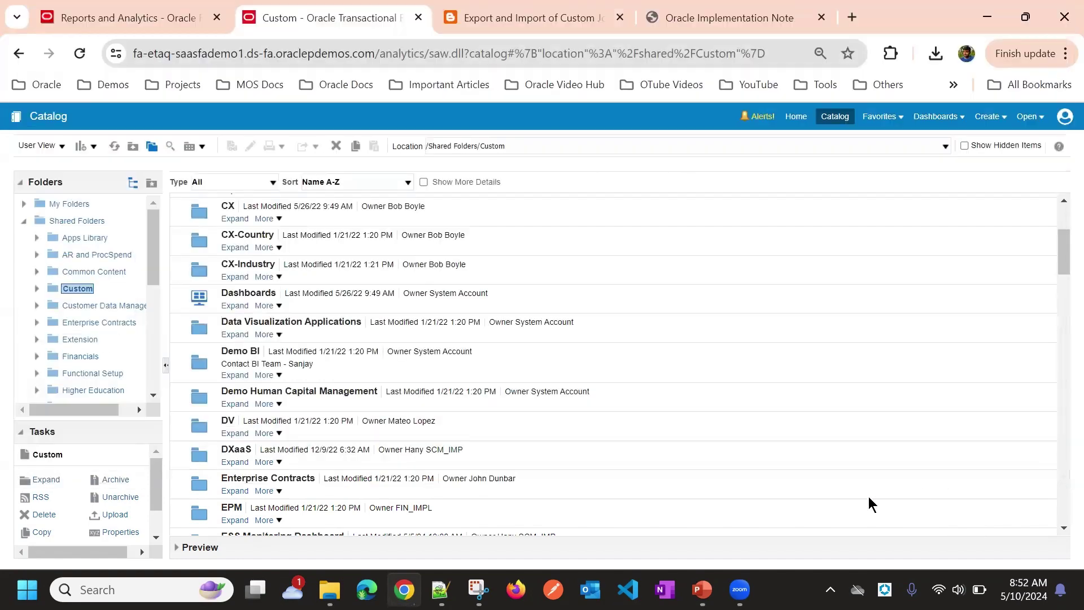
pyautogui.click(934, 55)
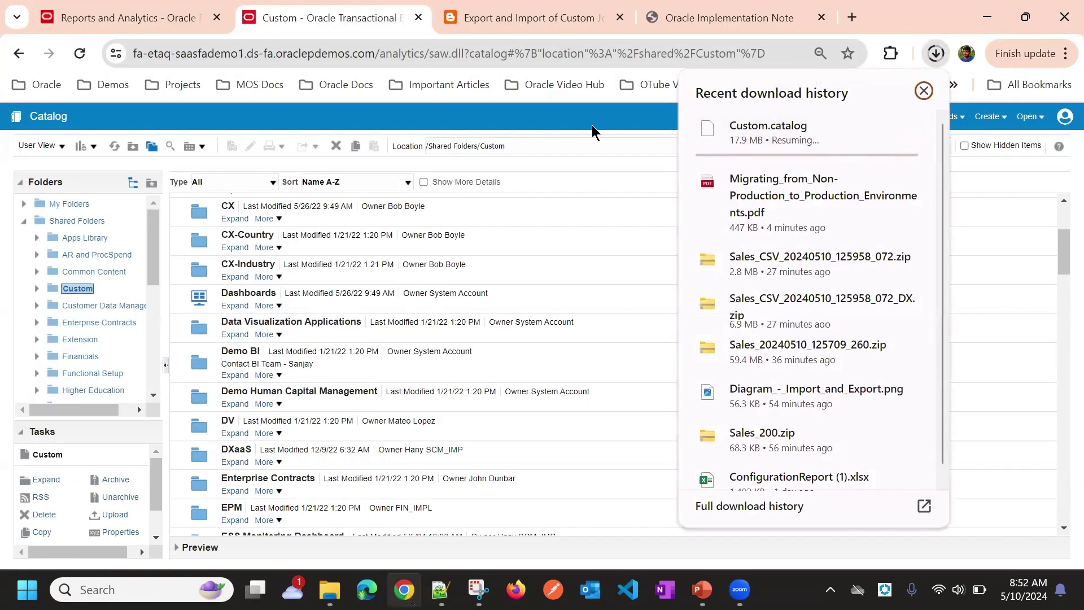
pyautogui.click(592, 124)
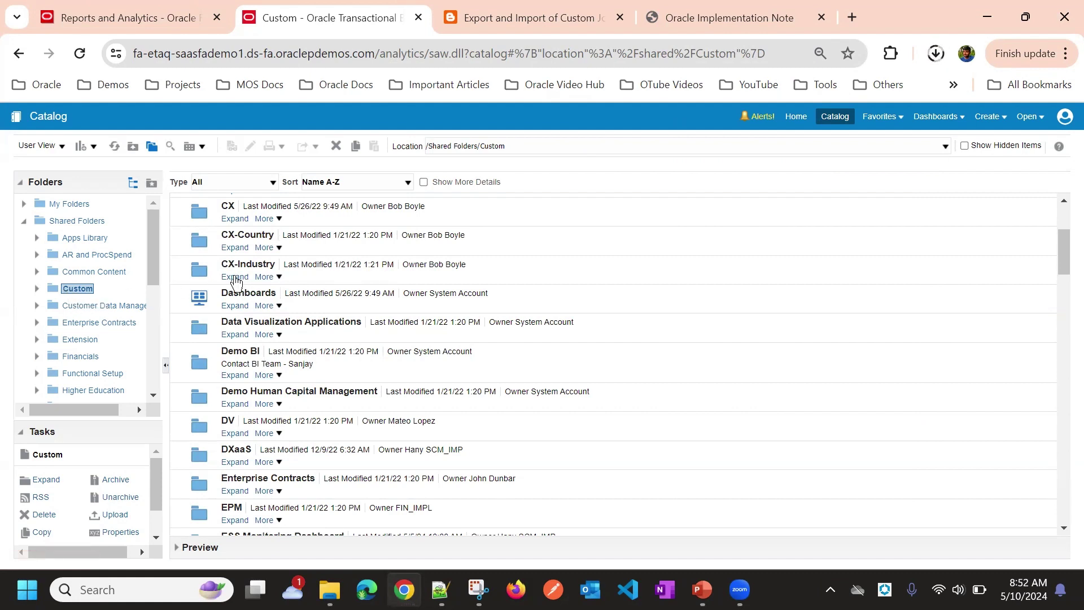
pyautogui.scroll(-20, 250, 313)
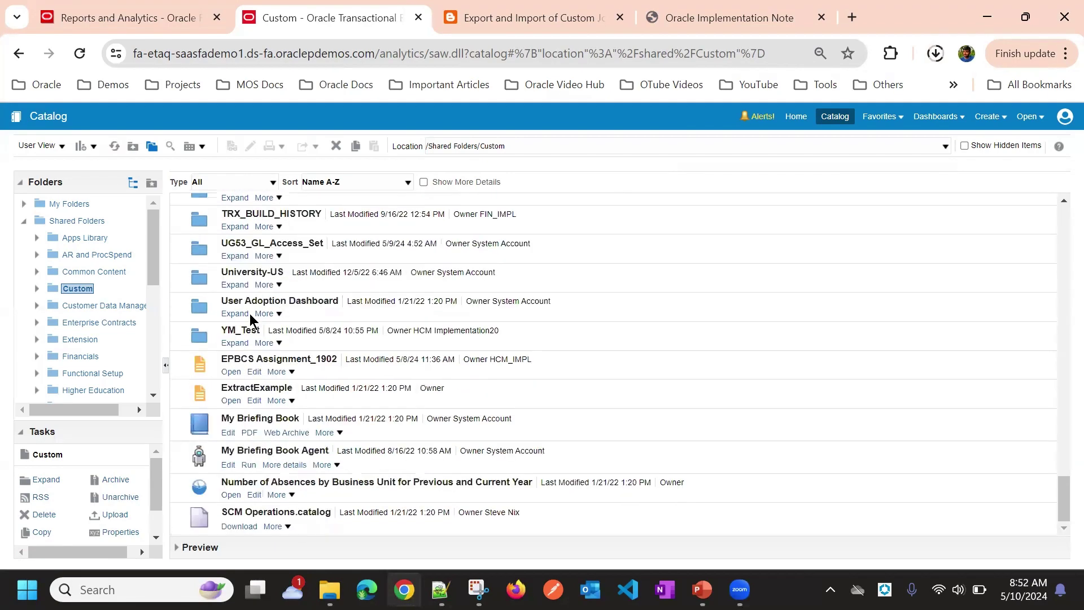
pyautogui.scroll(6, 250, 314)
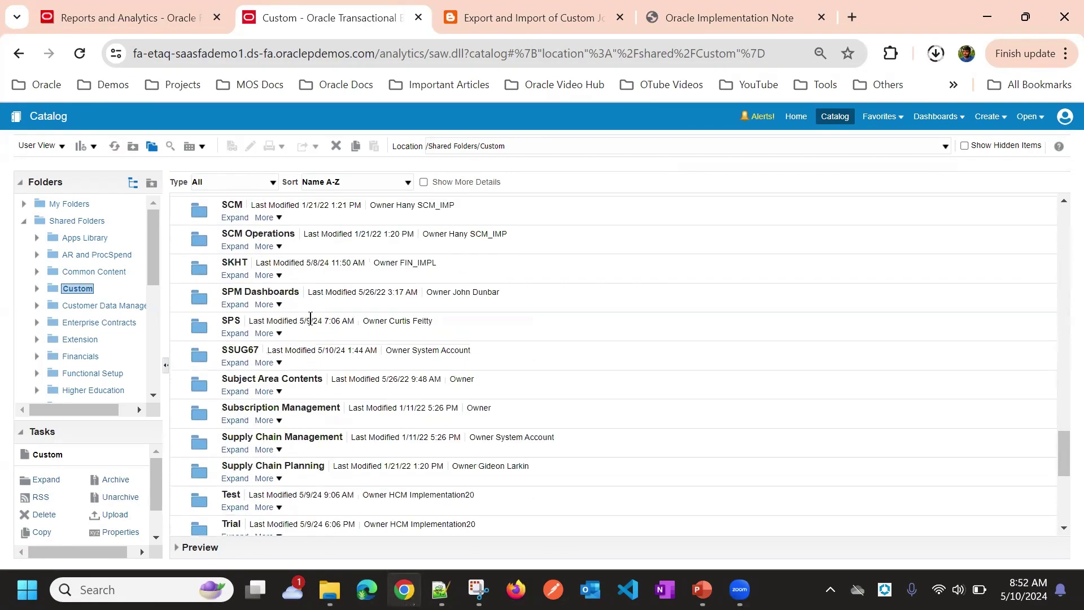
pyautogui.scroll(20, 310, 319)
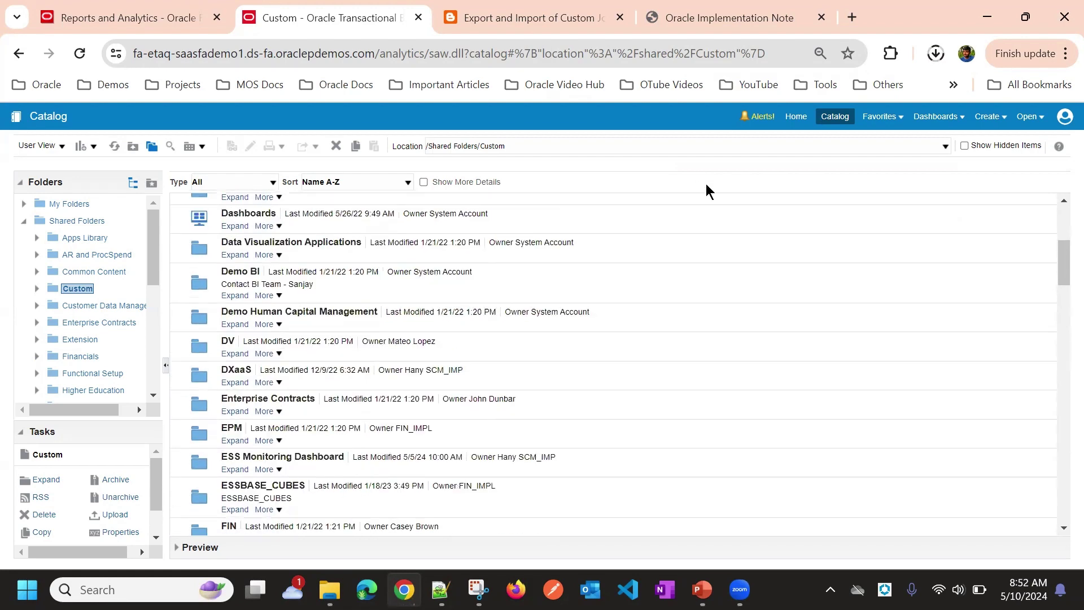
pyautogui.click(936, 53)
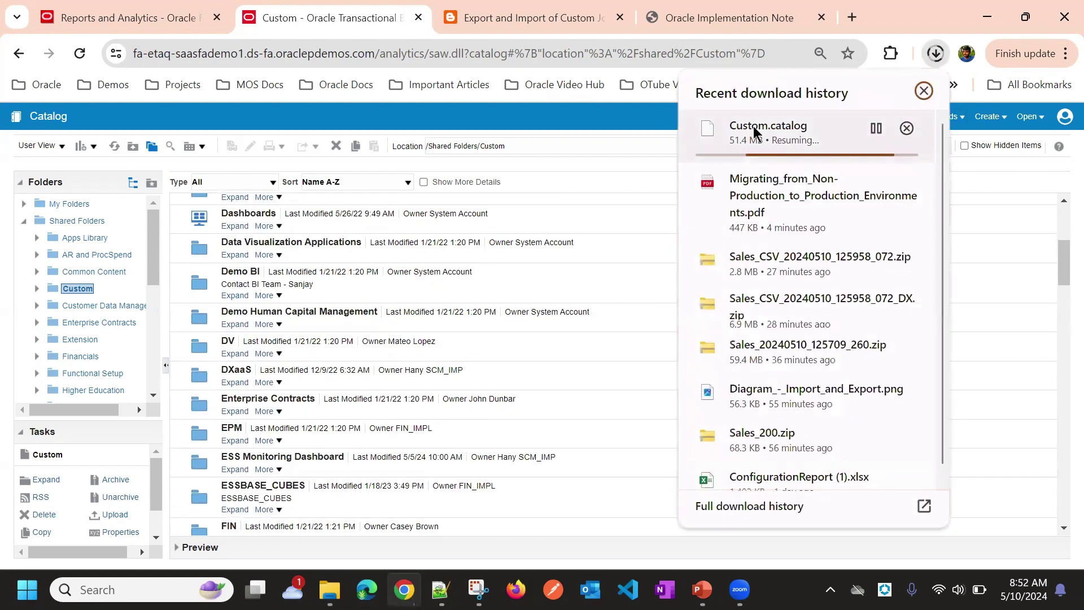
pyautogui.click(599, 125)
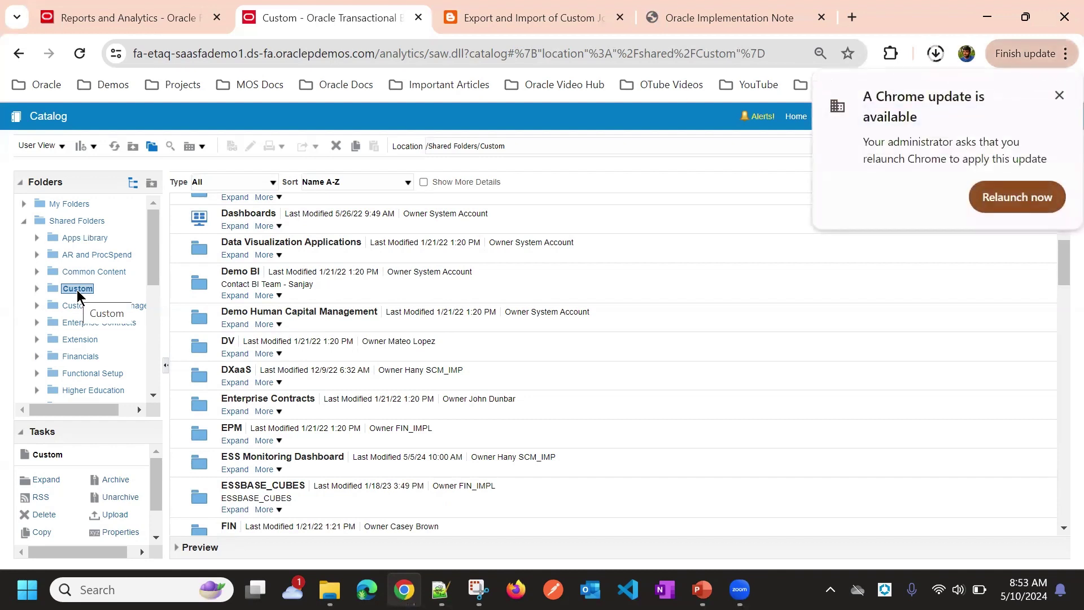
pyautogui.click(1059, 95)
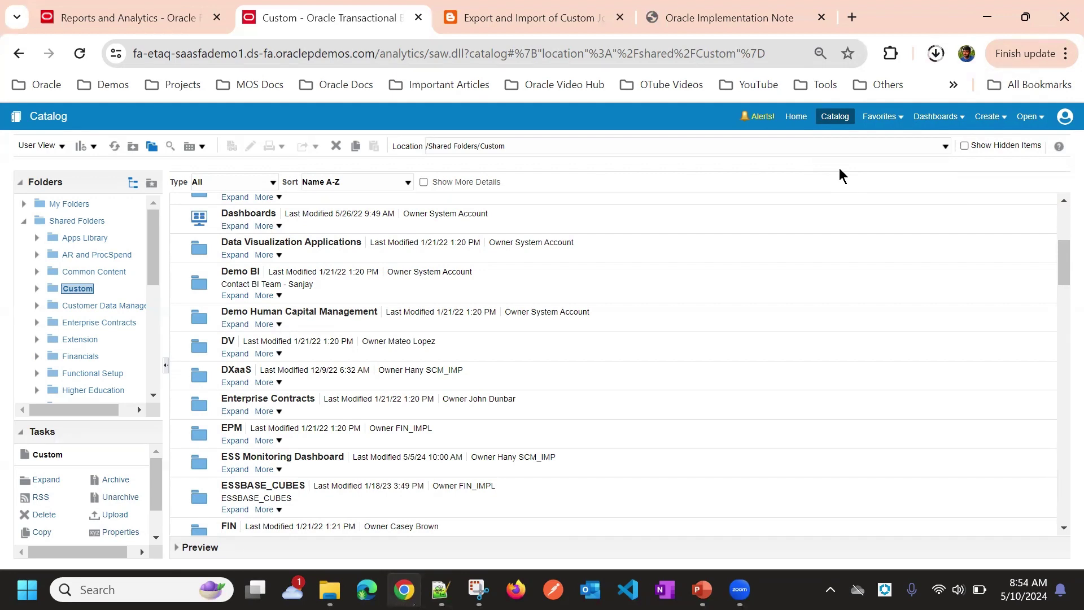
# Step: Open the Unarchive dialog for Custom and dismiss the file chooser without picking an archive
pyautogui.click(111, 503)
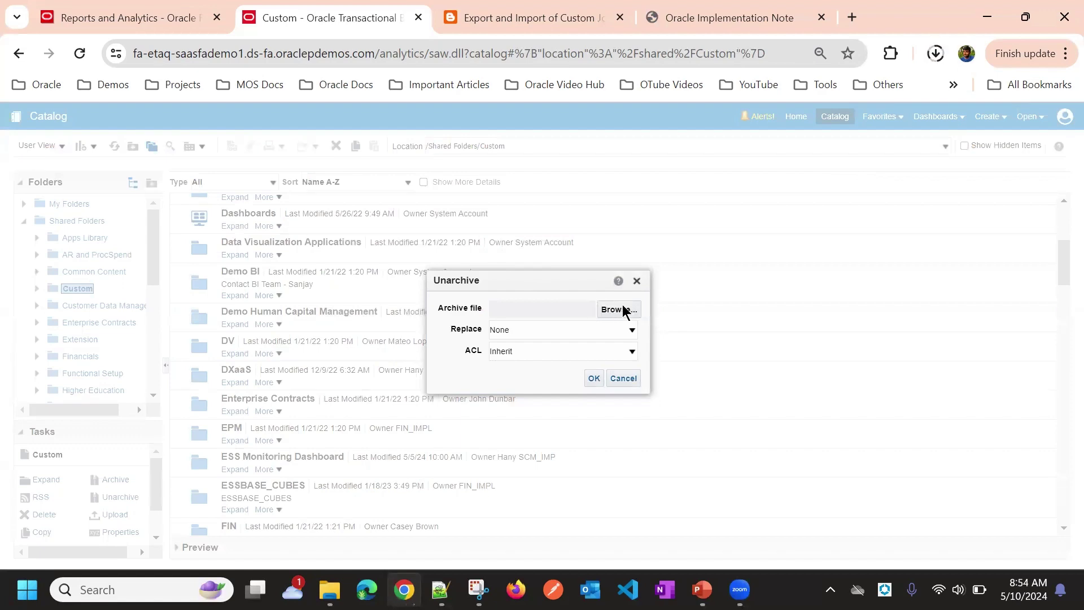
pyautogui.click(604, 309)
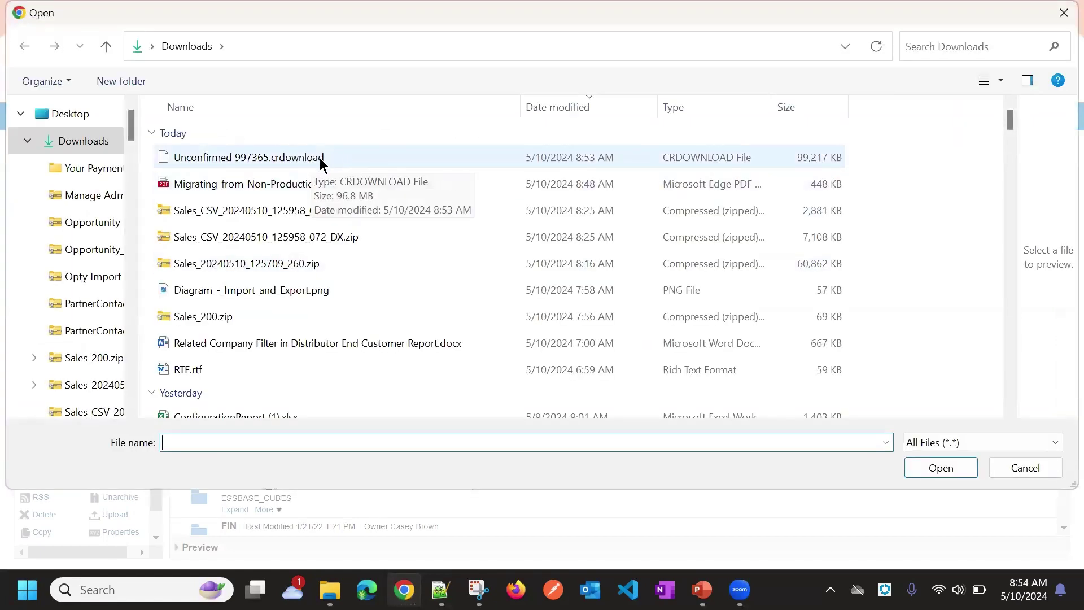
pyautogui.click(1036, 466)
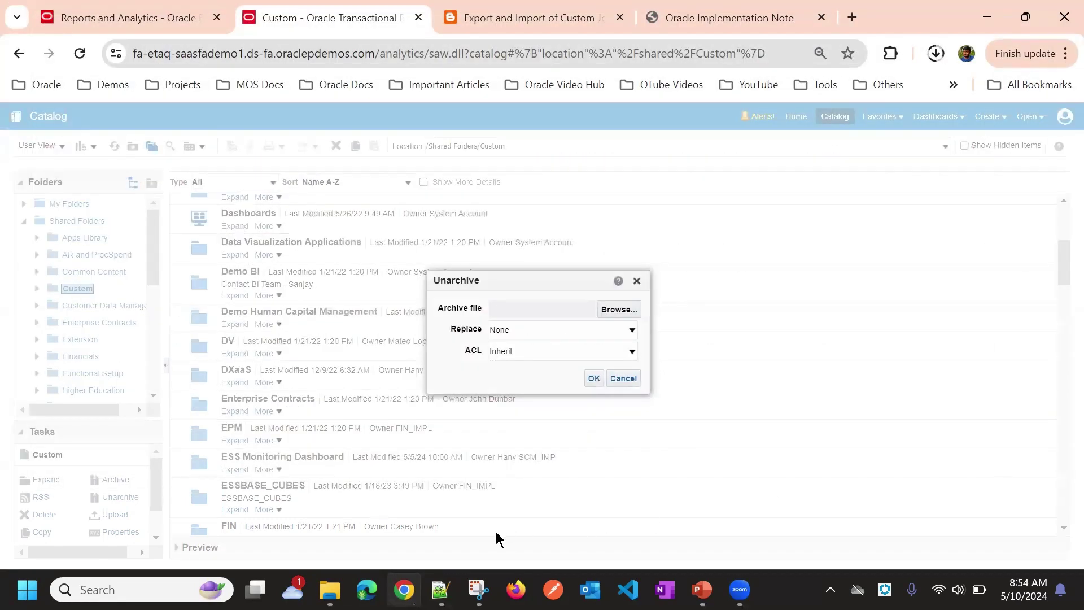
# Step: Review the Replace and ACL options, leaving Replace at None and ACL at Inherit
pyautogui.click(508, 335)
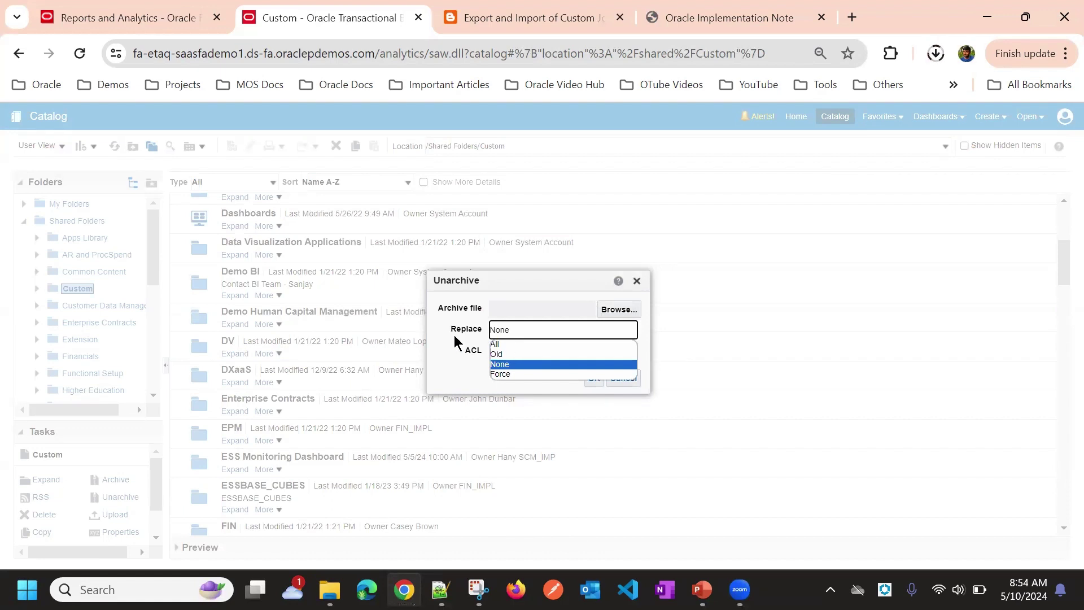
pyautogui.click(454, 334)
pyautogui.click(509, 332)
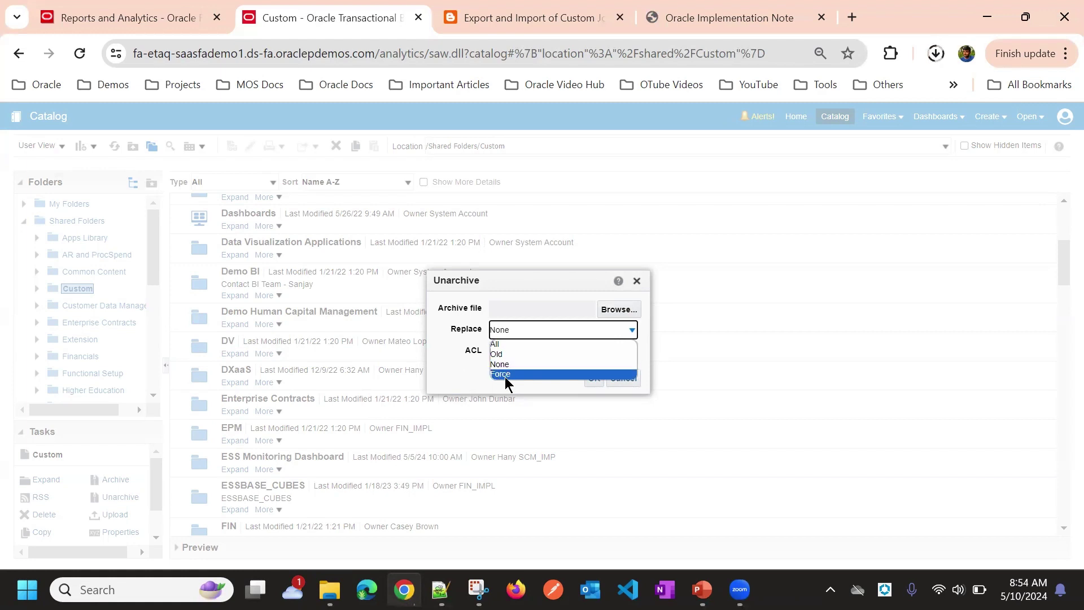
pyautogui.click(436, 374)
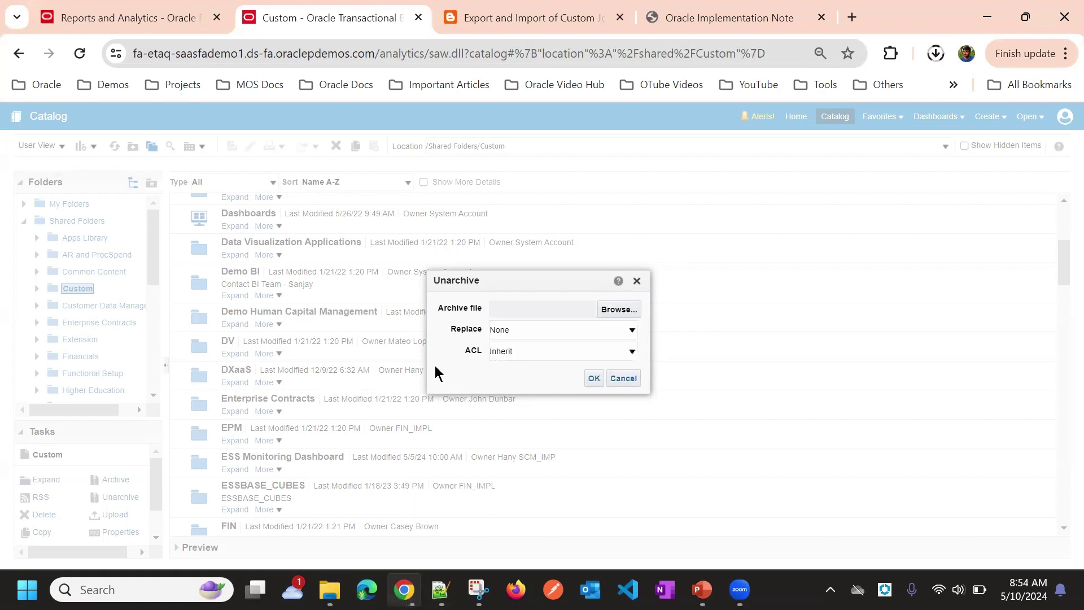
pyautogui.click(528, 357)
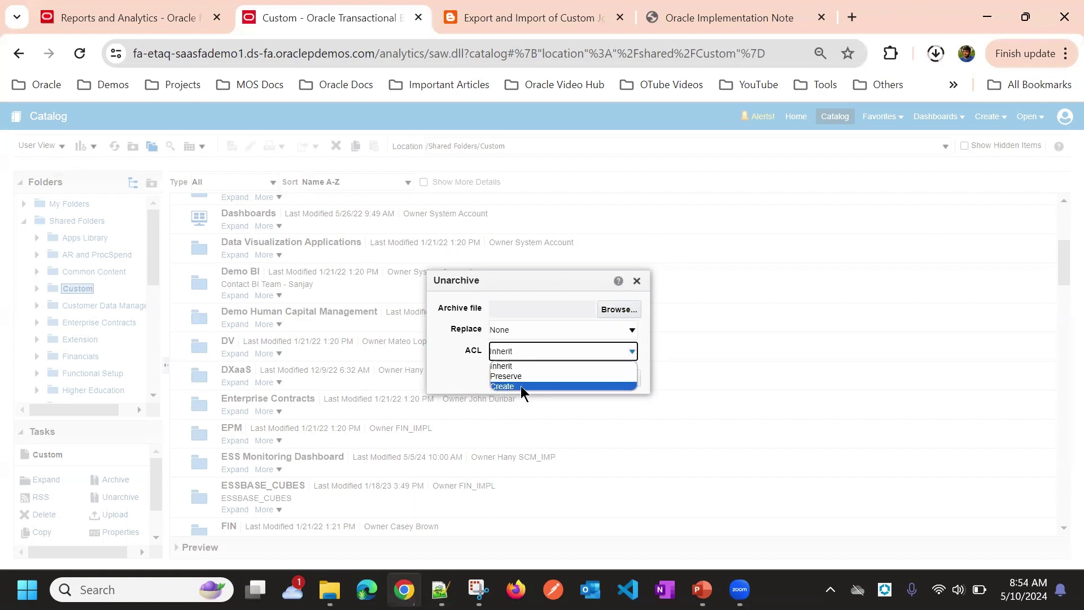
pyautogui.click(441, 354)
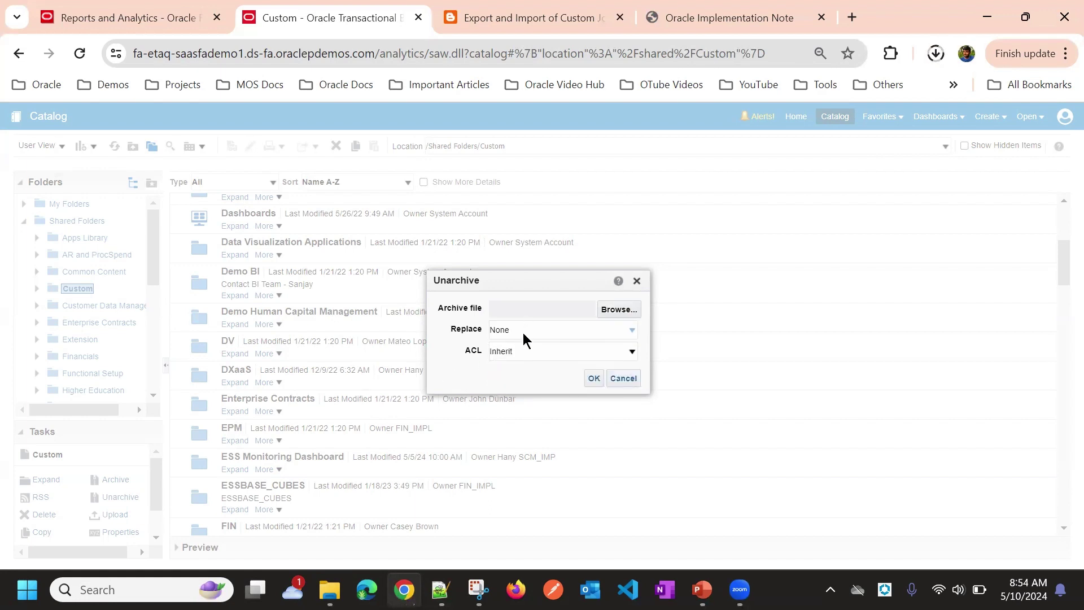
pyautogui.click(522, 332)
pyautogui.click(457, 343)
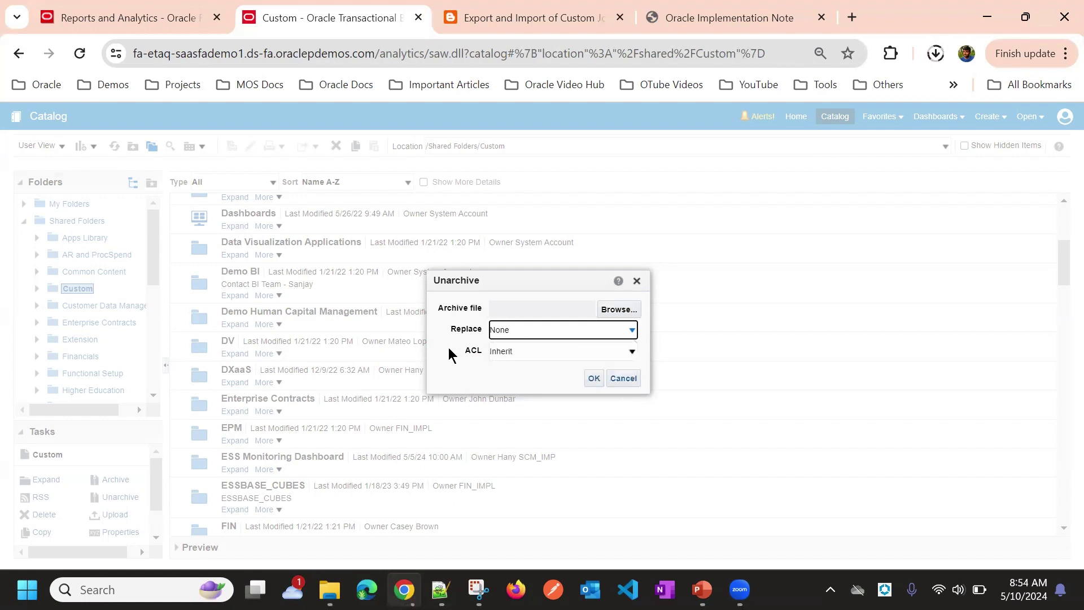
pyautogui.click(508, 330)
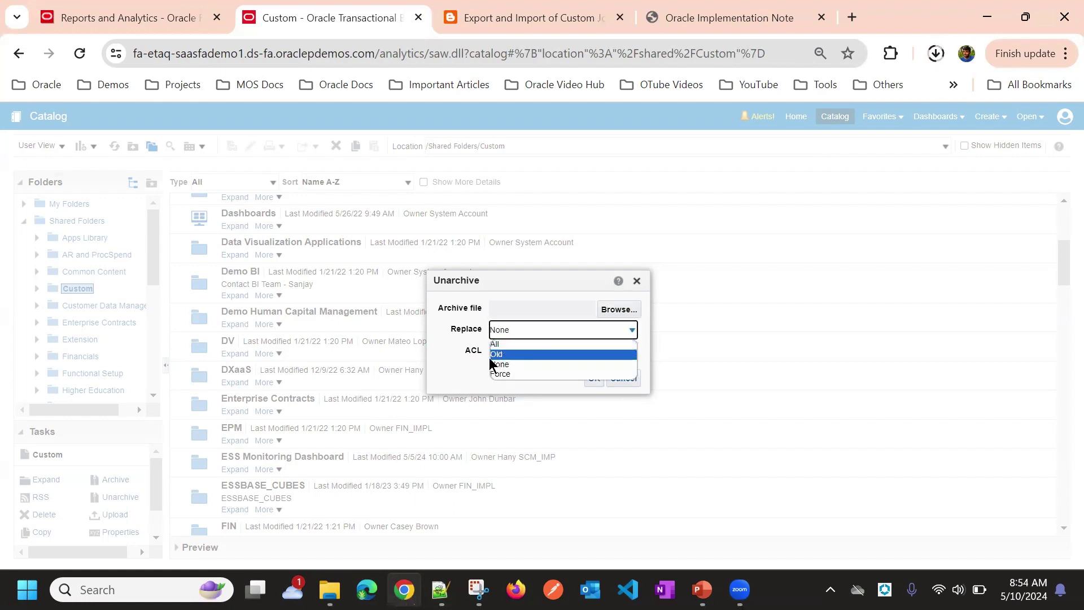
pyautogui.click(442, 369)
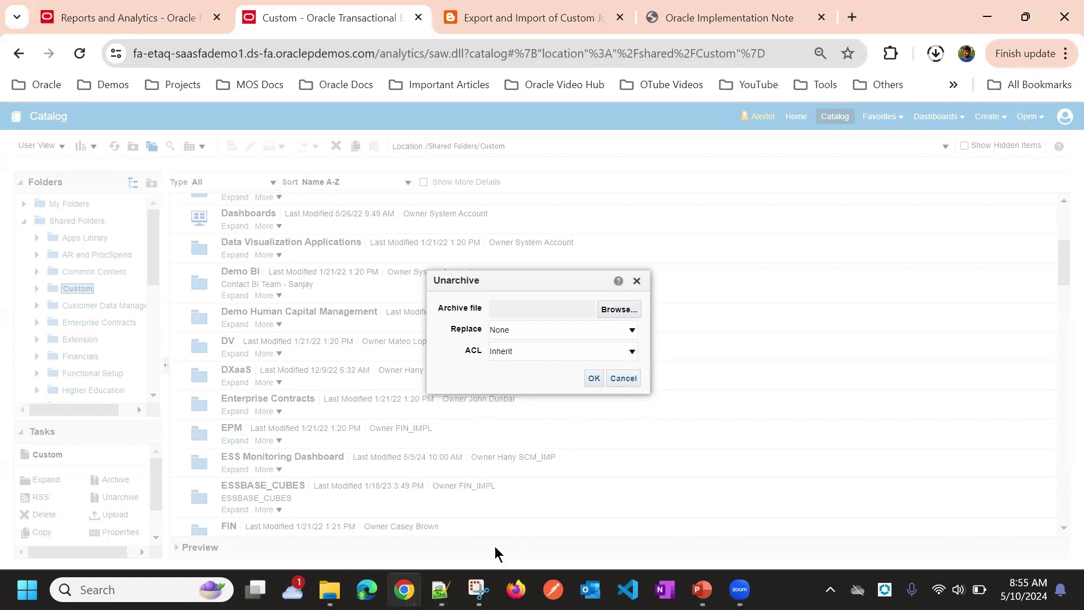
# Step: Cancel the Unarchive dialog and show the contents of My Folders
pyautogui.click(623, 379)
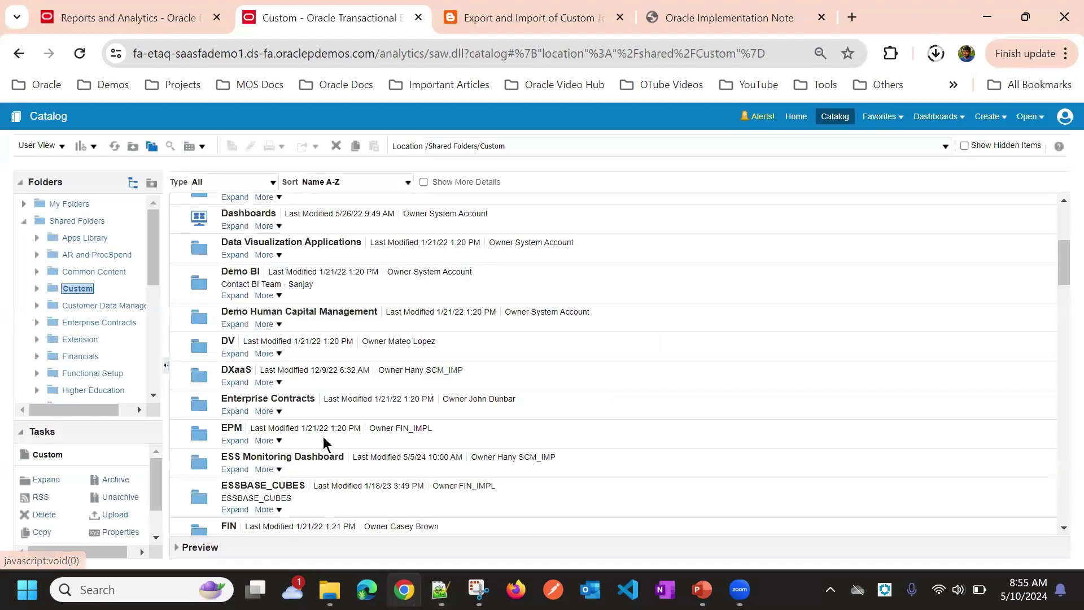
pyautogui.scroll(-5, 323, 440)
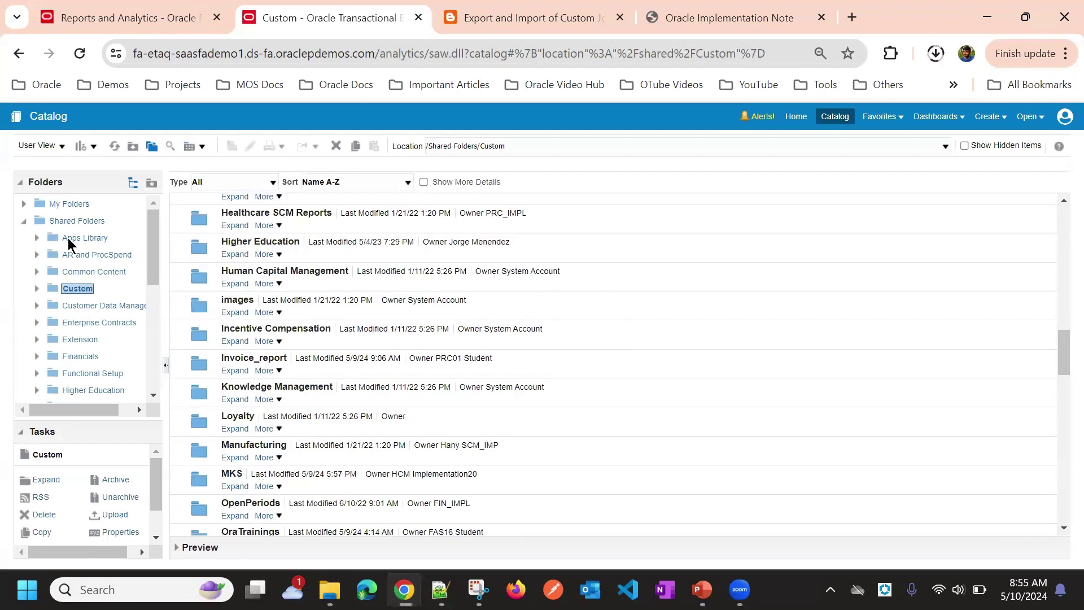
pyautogui.click(50, 202)
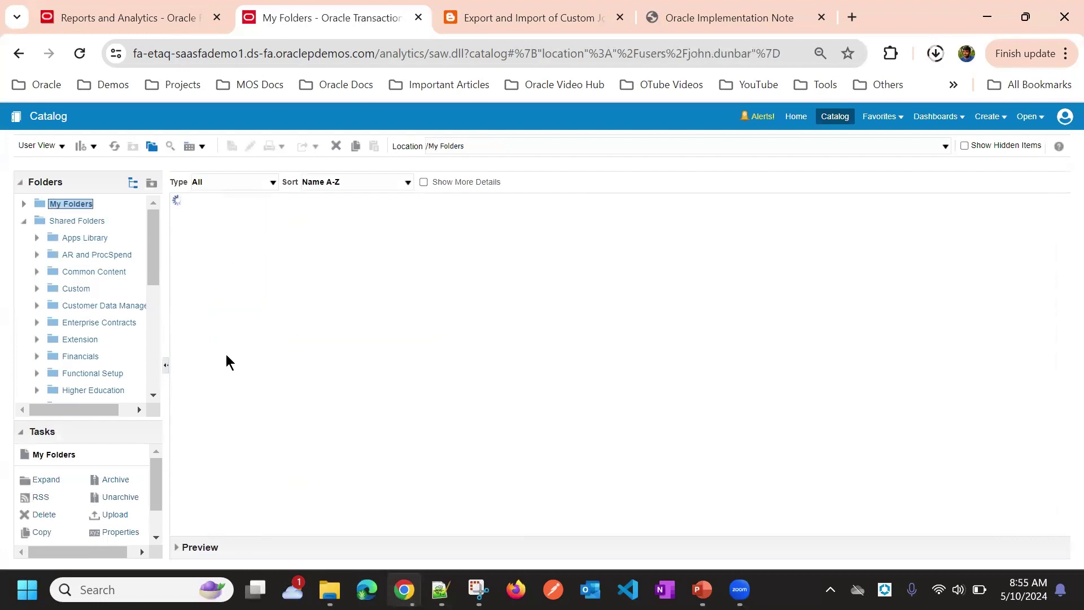
# Step: Cancel the Custom.catalog download in the browser's downloads list
pyautogui.click(935, 54)
pyautogui.click(876, 128)
pyautogui.click(905, 128)
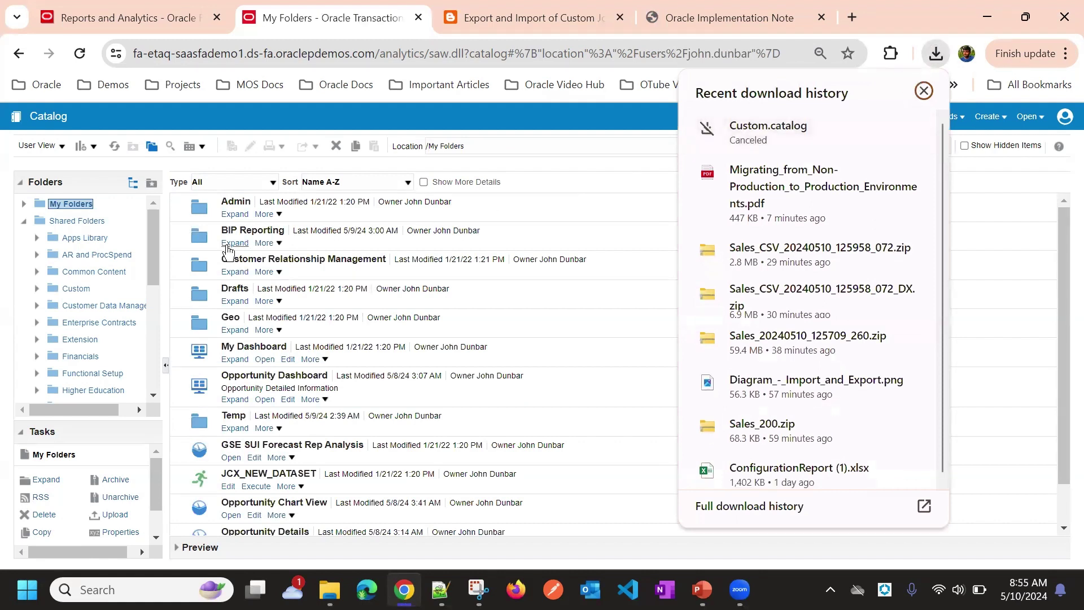
pyautogui.click(629, 140)
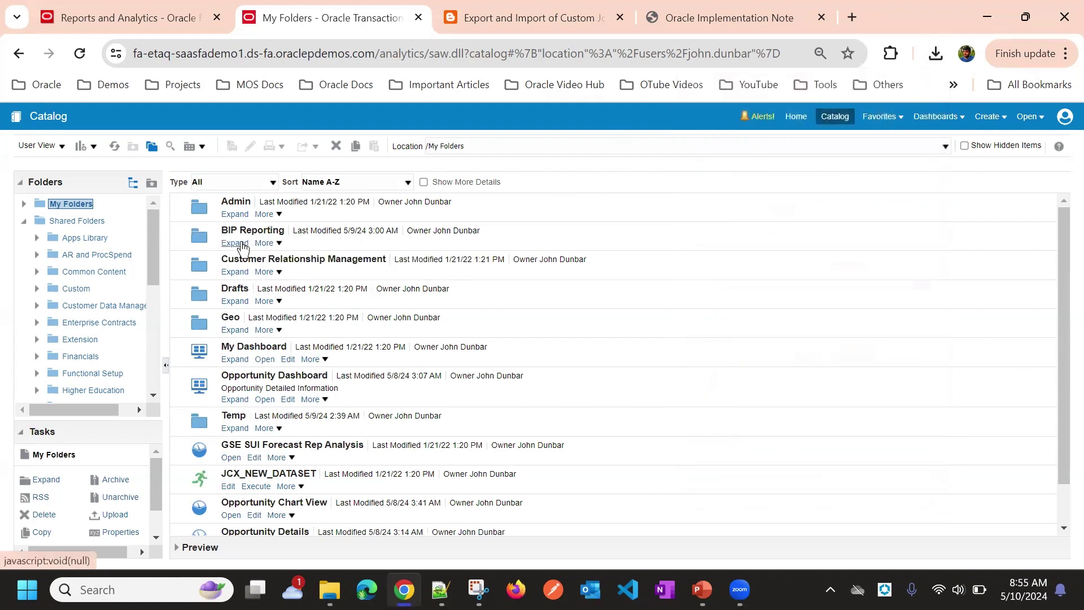
# Step: Bring up the More actions menu for the BIP Reporting folder
pyautogui.click(263, 243)
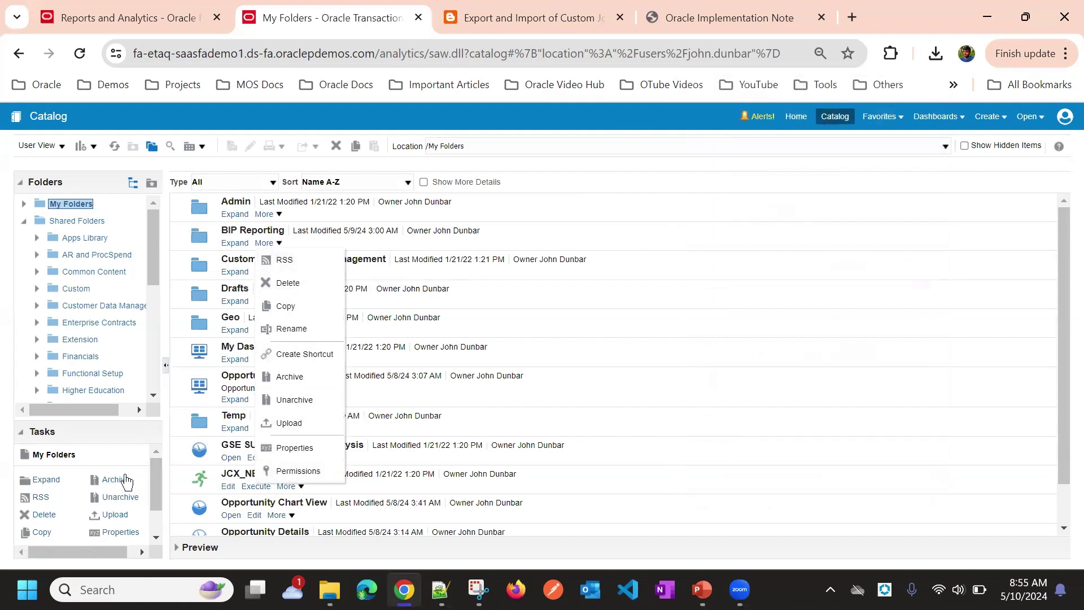
pyautogui.click(486, 239)
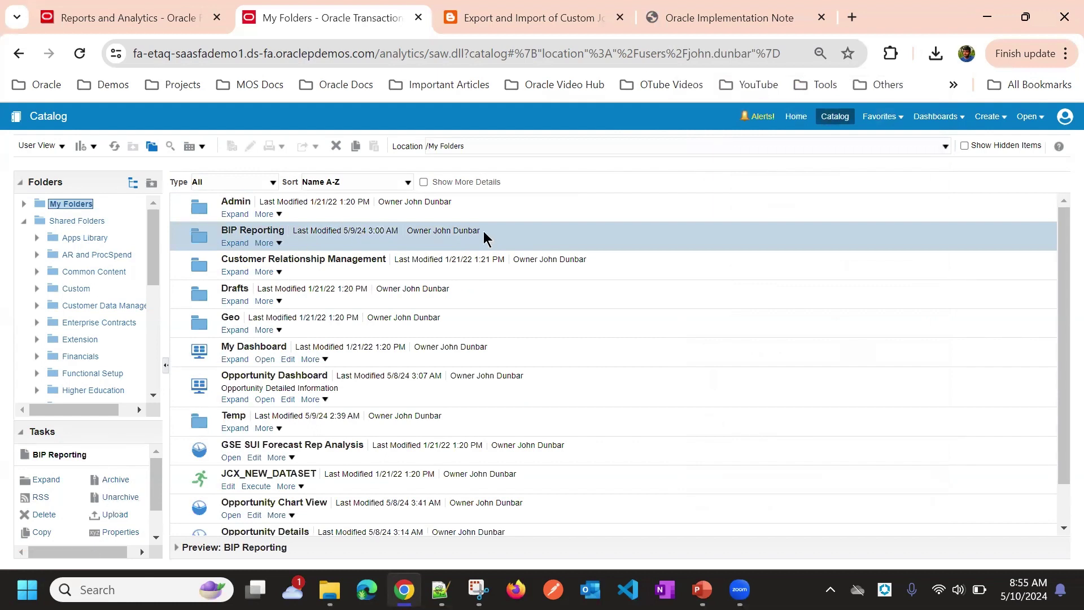
pyautogui.click(264, 243)
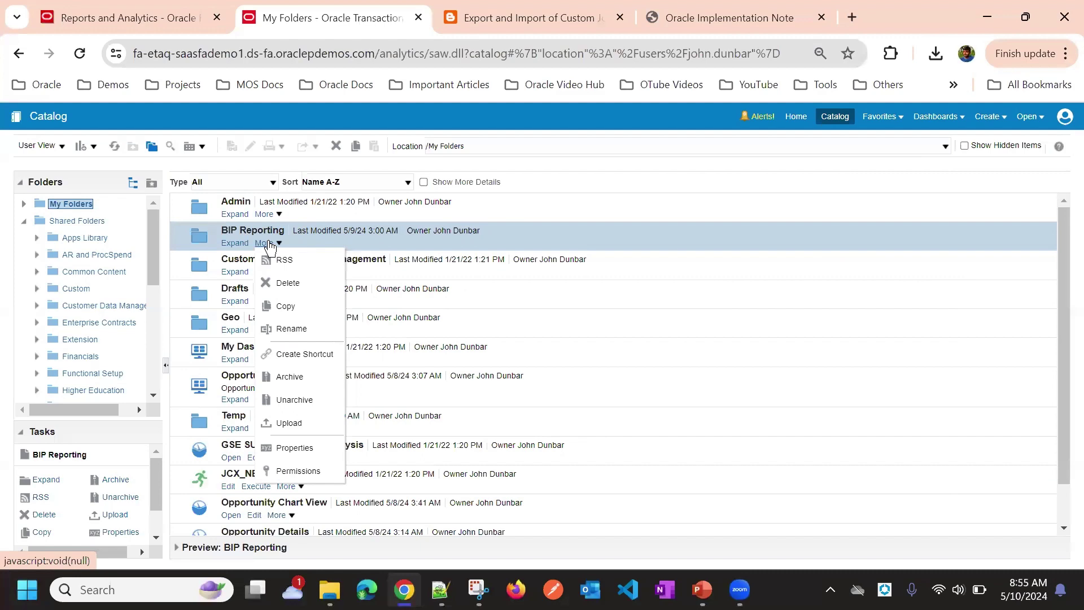
# Step: Archive BIP Reporting with permissions and timestamps as BIP Reporting.catalog, then open Shared Folders/Custom
pyautogui.click(303, 377)
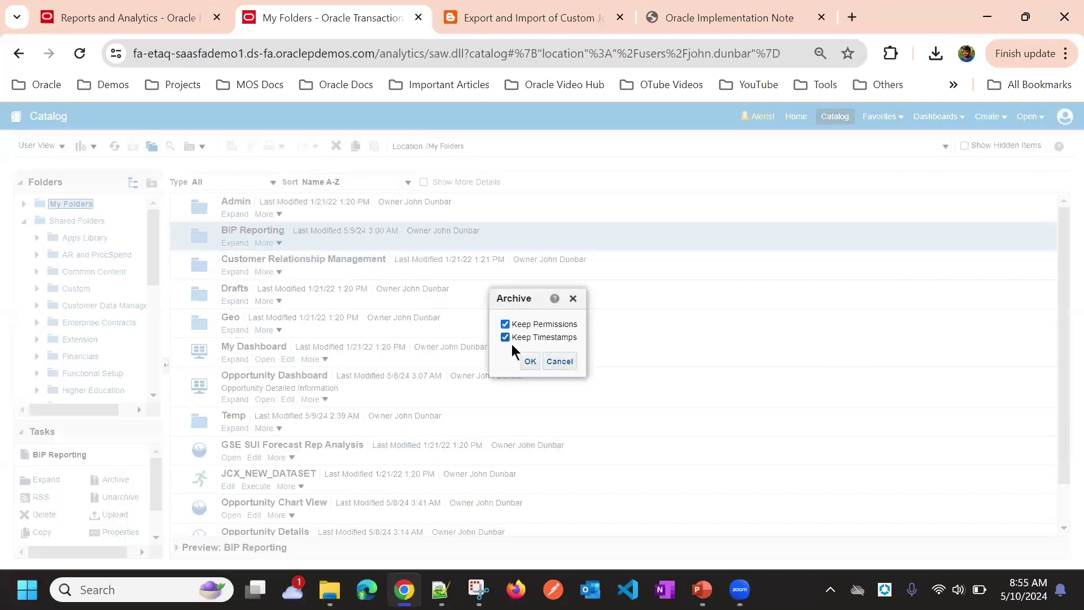
pyautogui.click(530, 362)
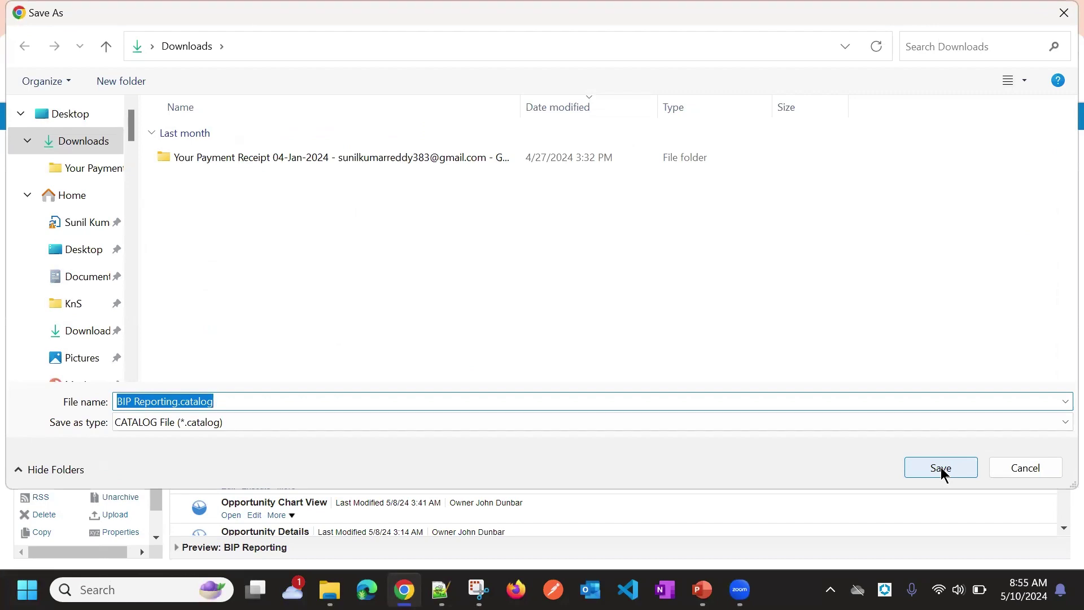
pyautogui.click(944, 468)
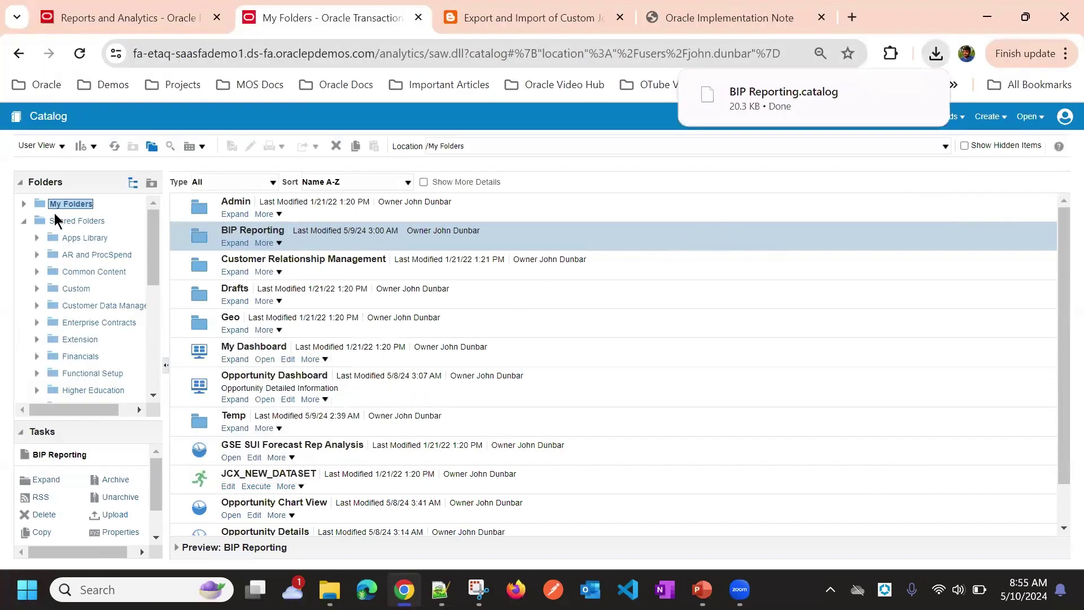
pyautogui.click(85, 289)
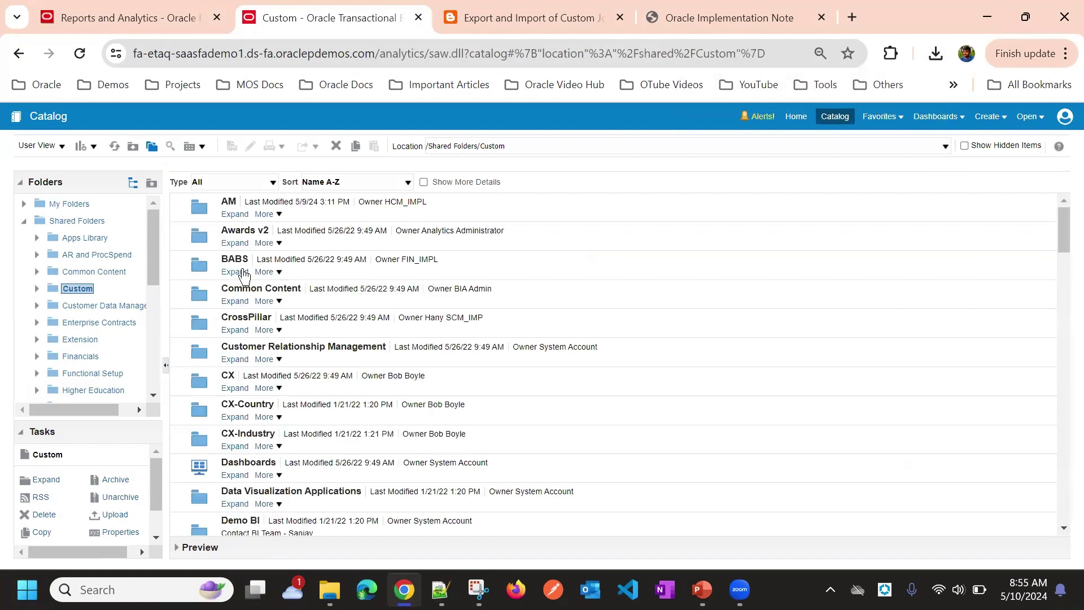
# Step: Drill from Custom through CX and Sales into the Accounts folder
pyautogui.click(236, 388)
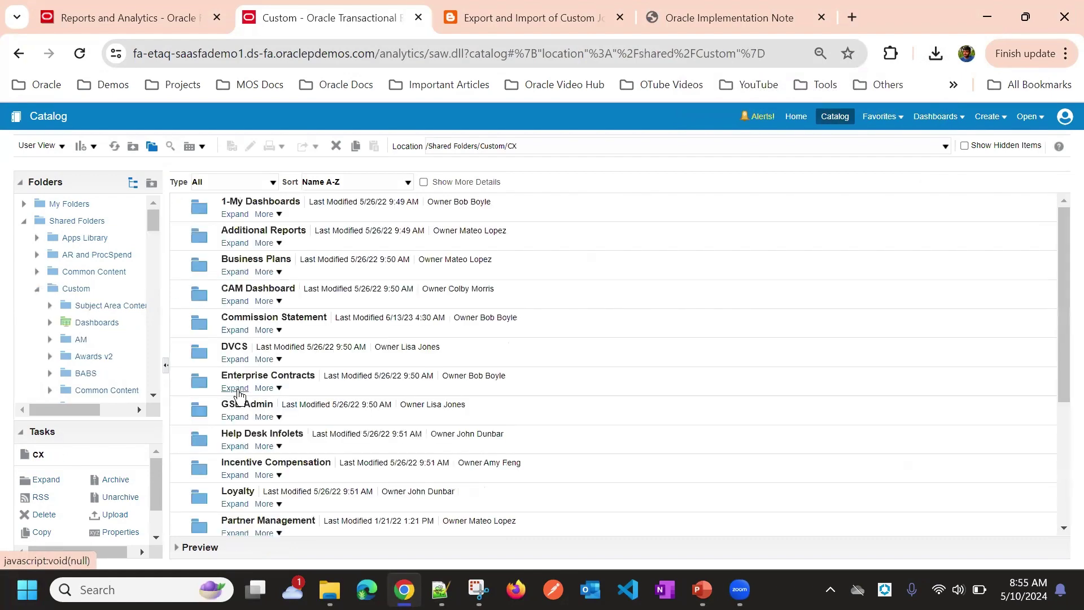
pyautogui.scroll(-4, 278, 277)
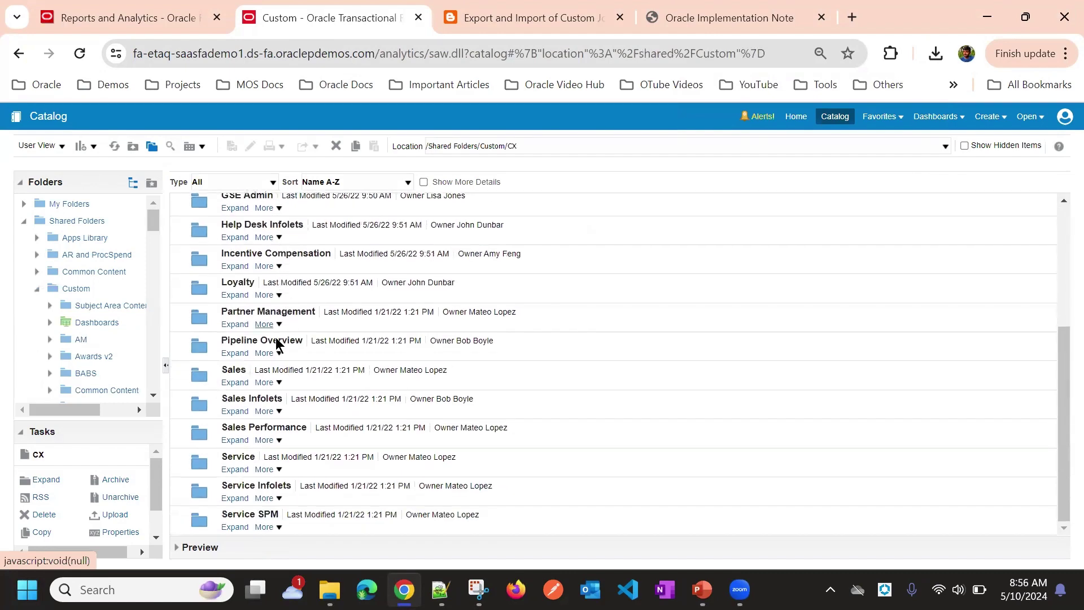
pyautogui.click(236, 384)
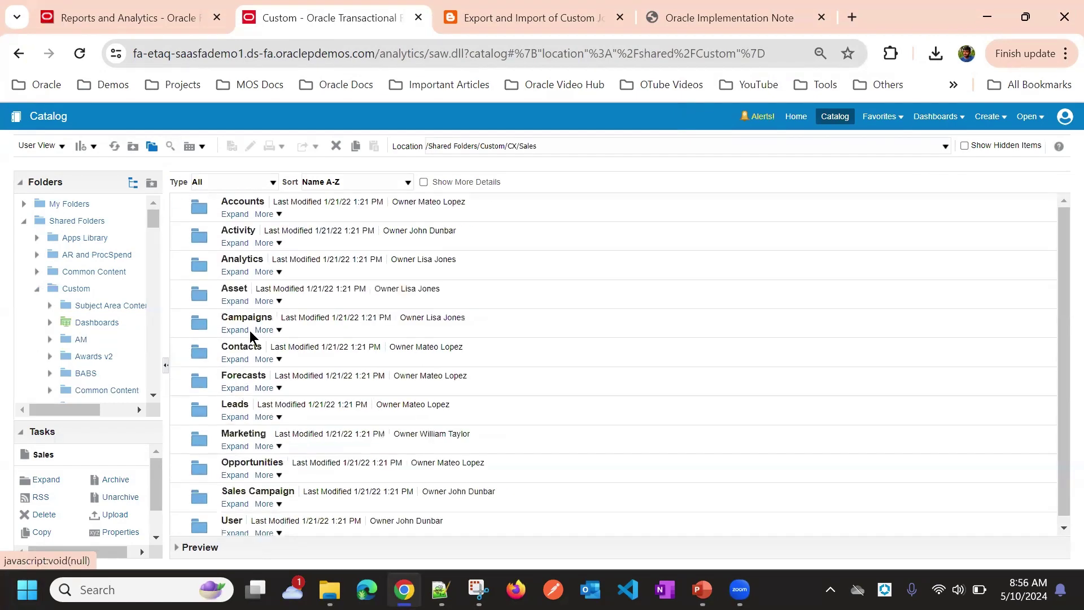
pyautogui.click(234, 214)
pyautogui.scroll(-1, 276, 282)
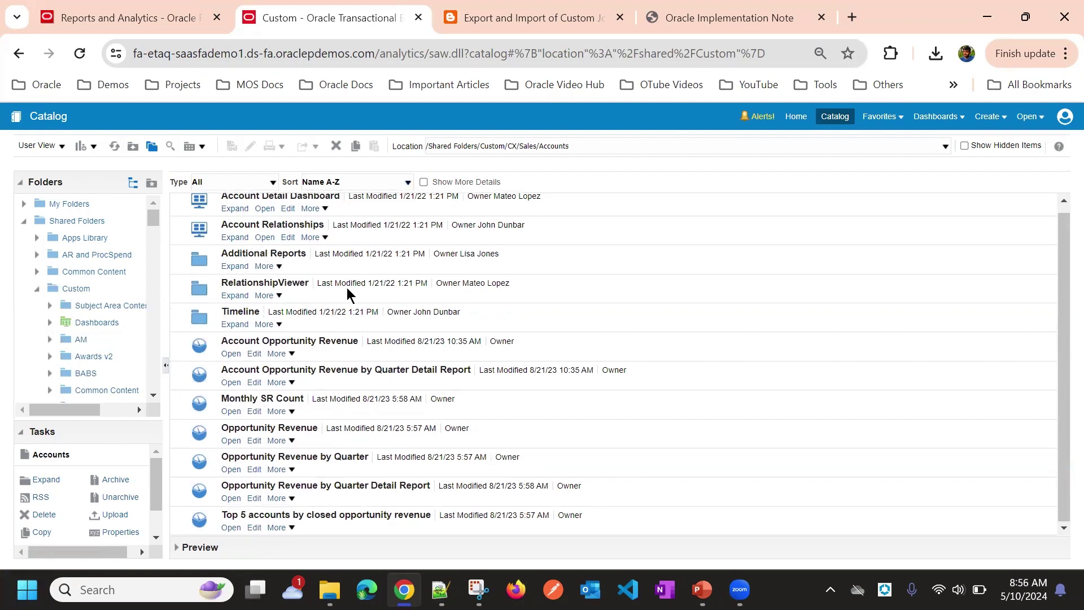
pyautogui.scroll(1, 347, 287)
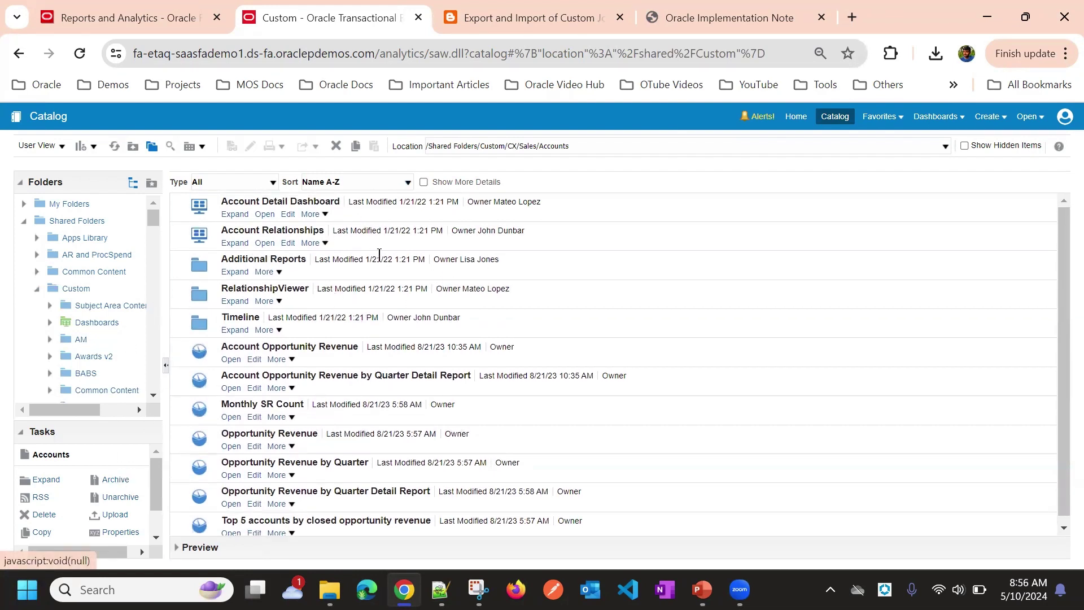
# Step: Restore BIP Reporting.catalog from Downloads into Custom/CX/Sales/Accounts and acknowledge completion
pyautogui.click(130, 495)
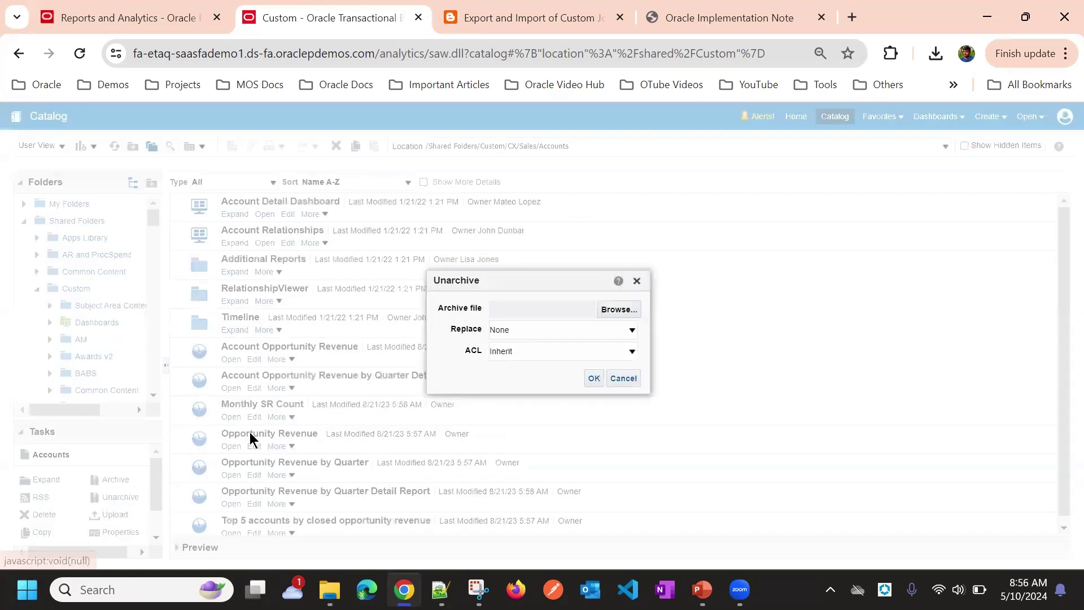
pyautogui.click(616, 310)
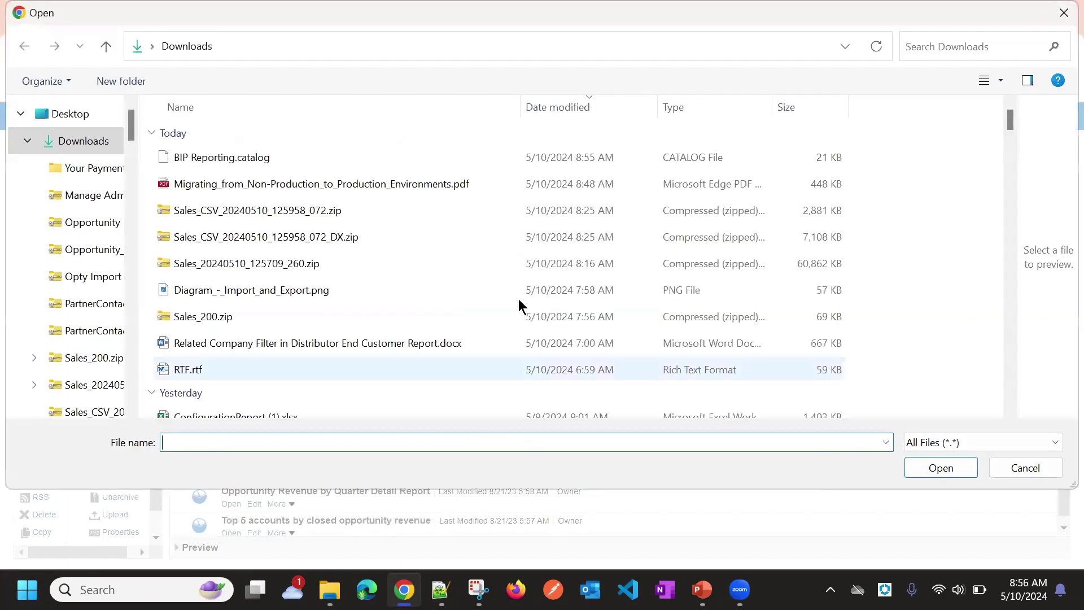
pyautogui.doubleClick(277, 157)
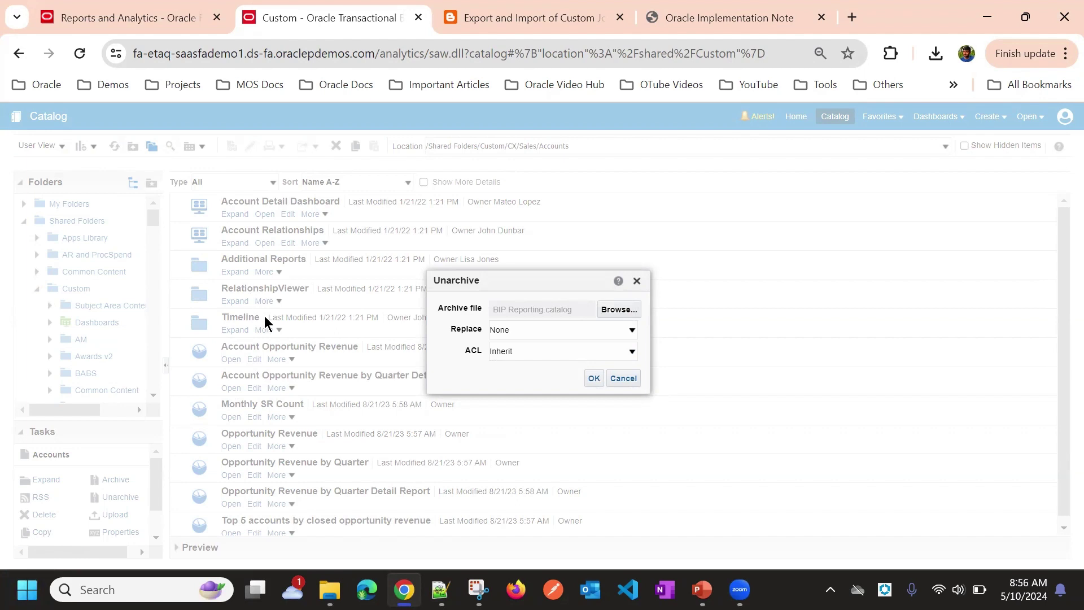
pyautogui.click(595, 379)
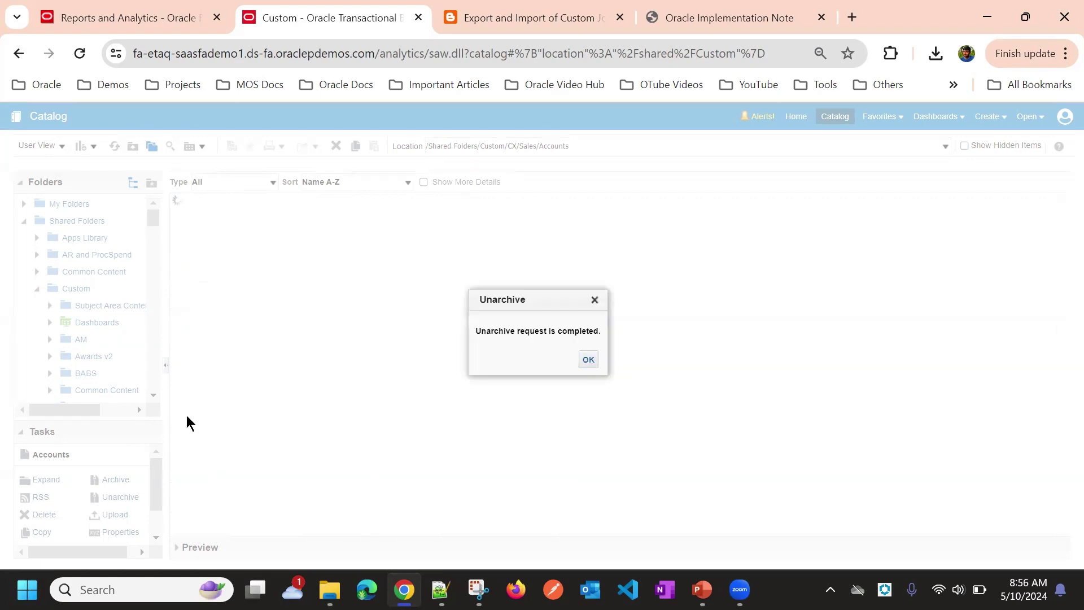
pyautogui.click(591, 363)
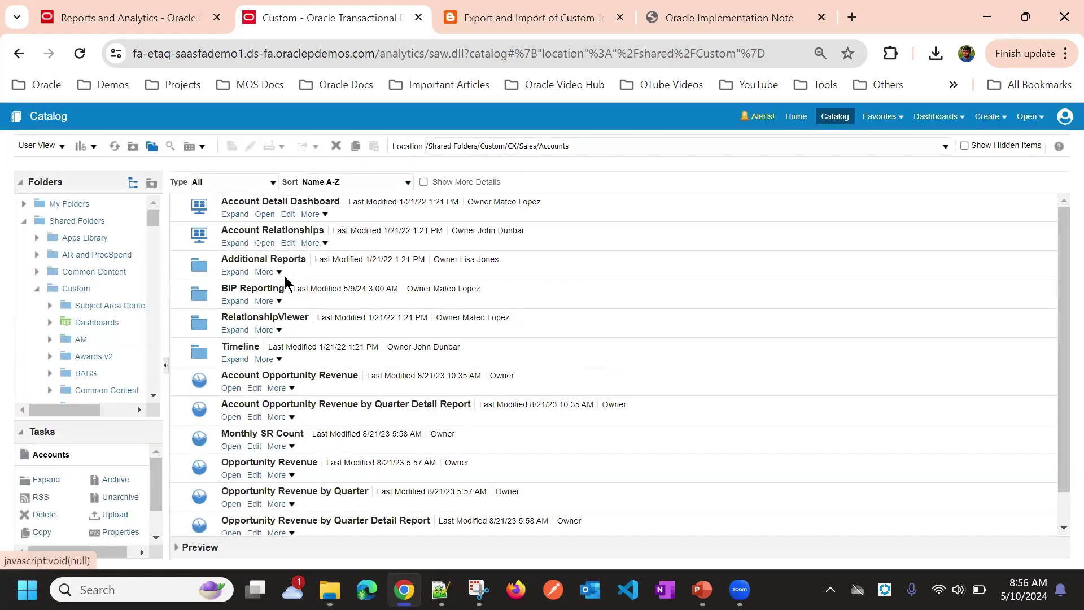
# Step: Expand the restored BIP Reporting folder to reveal the Party Counts data model and Party Counts Report
pyautogui.click(264, 271)
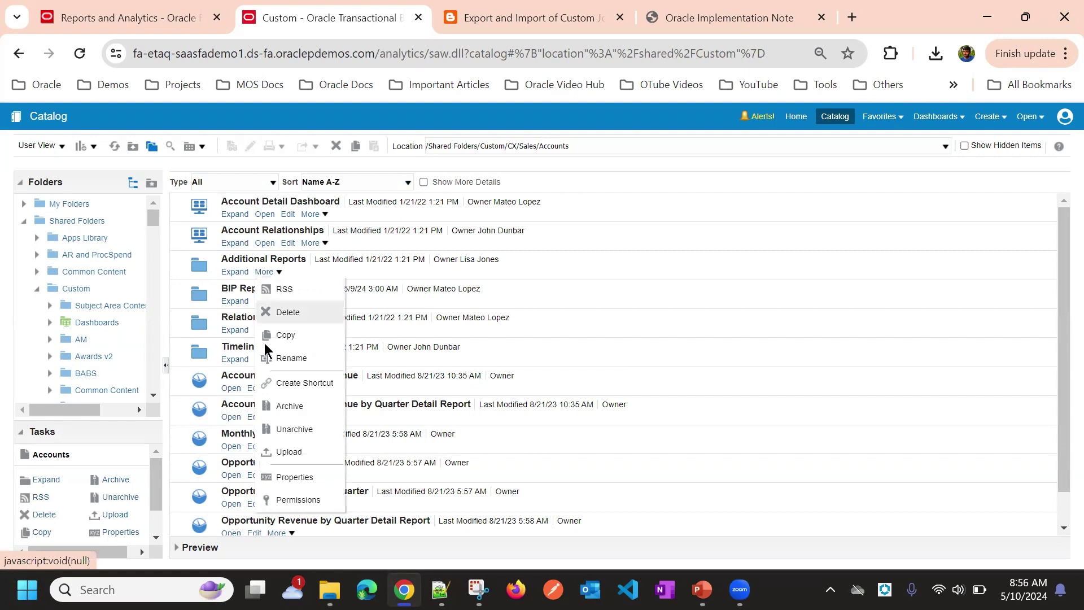
pyautogui.click(296, 334)
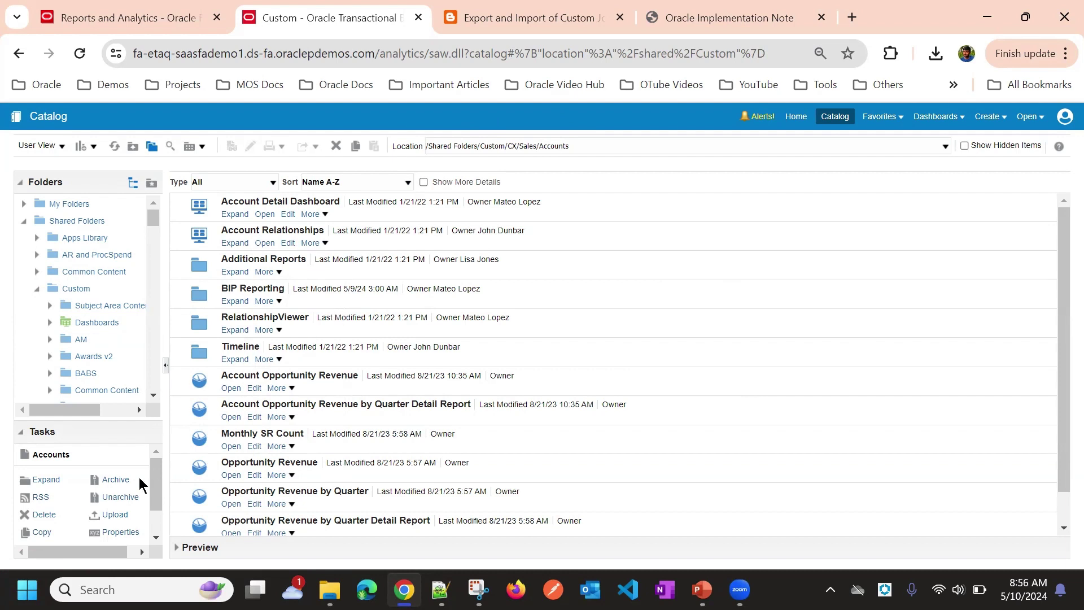
pyautogui.click(235, 302)
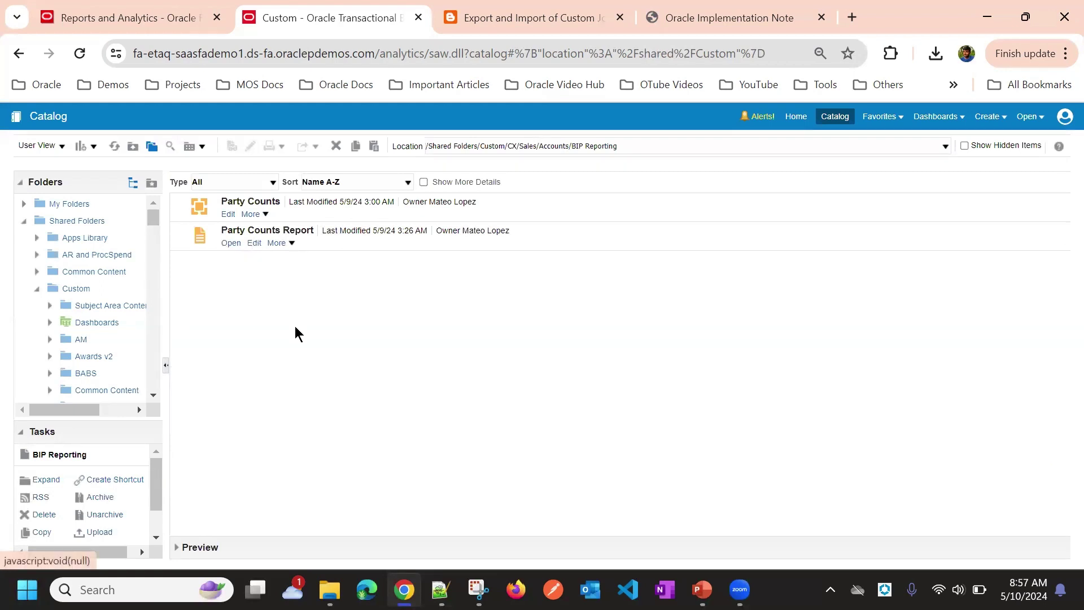
# Step: Open Party Counts Report for editing and browse the data models in BIP Reporting
pyautogui.click(254, 244)
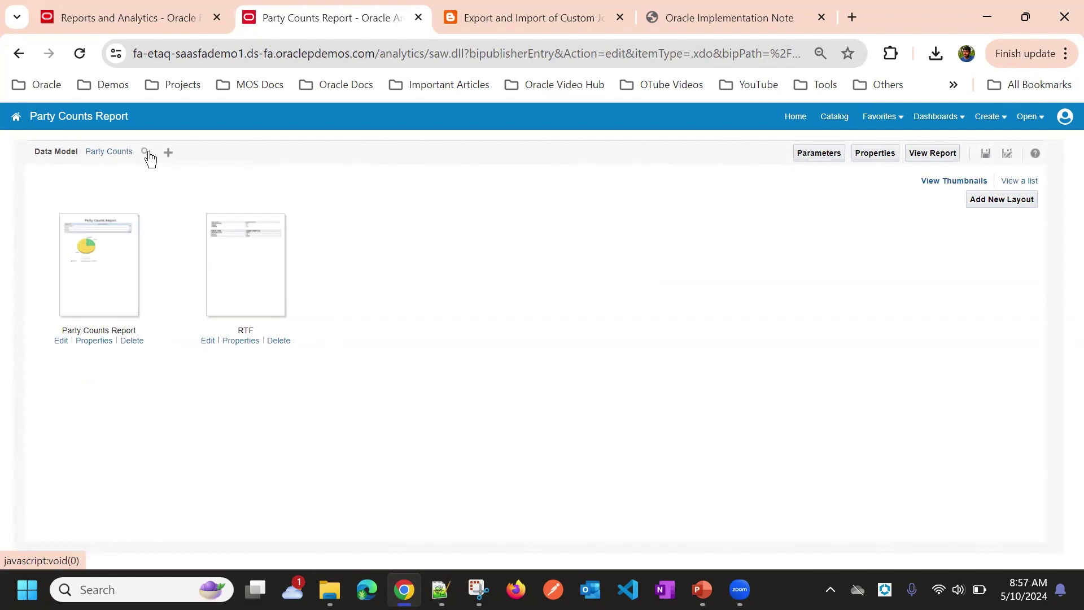
pyautogui.click(142, 154)
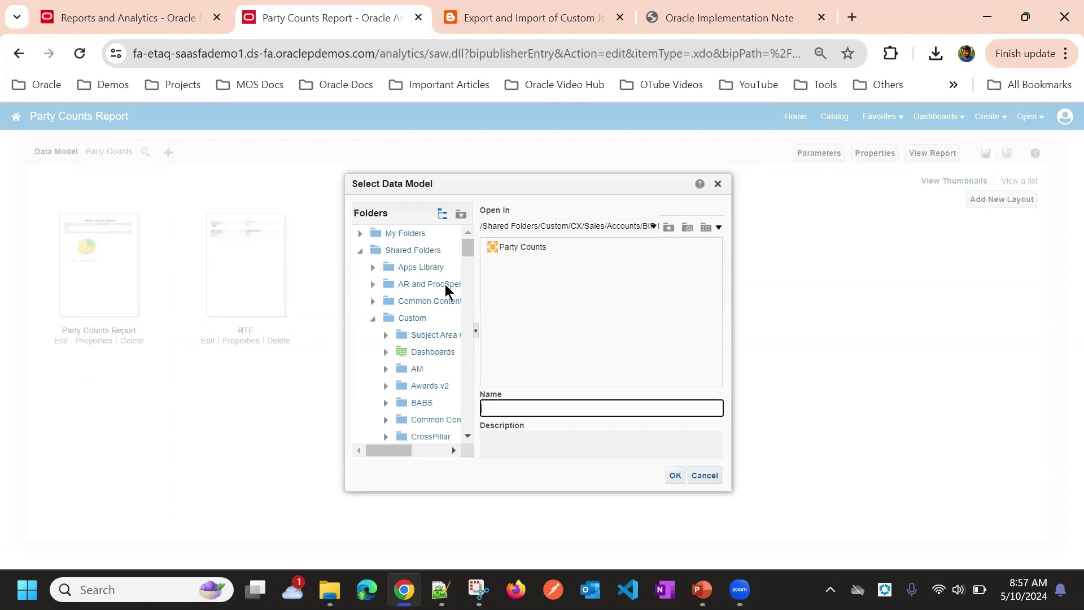
pyautogui.click(612, 223)
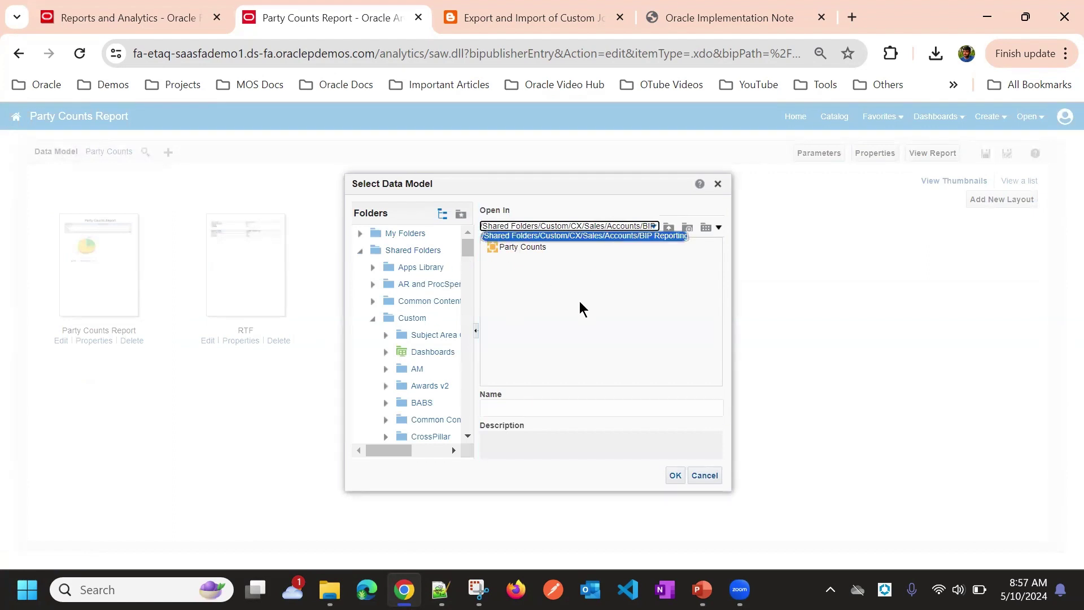
pyautogui.click(573, 322)
pyautogui.click(704, 476)
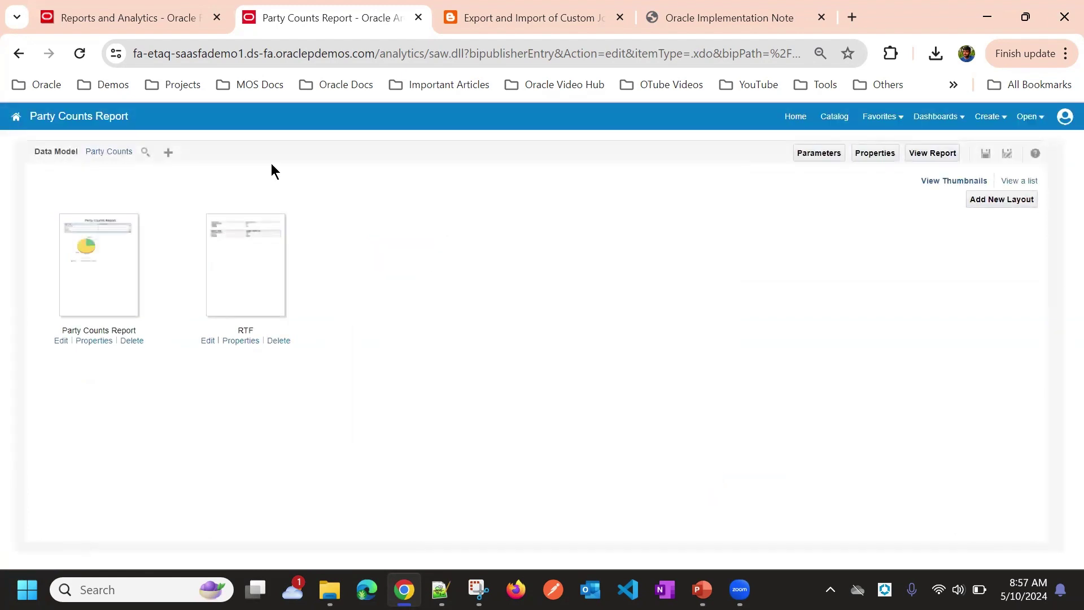
# Step: Link the report to the Party Counts data model and save it
pyautogui.click(121, 154)
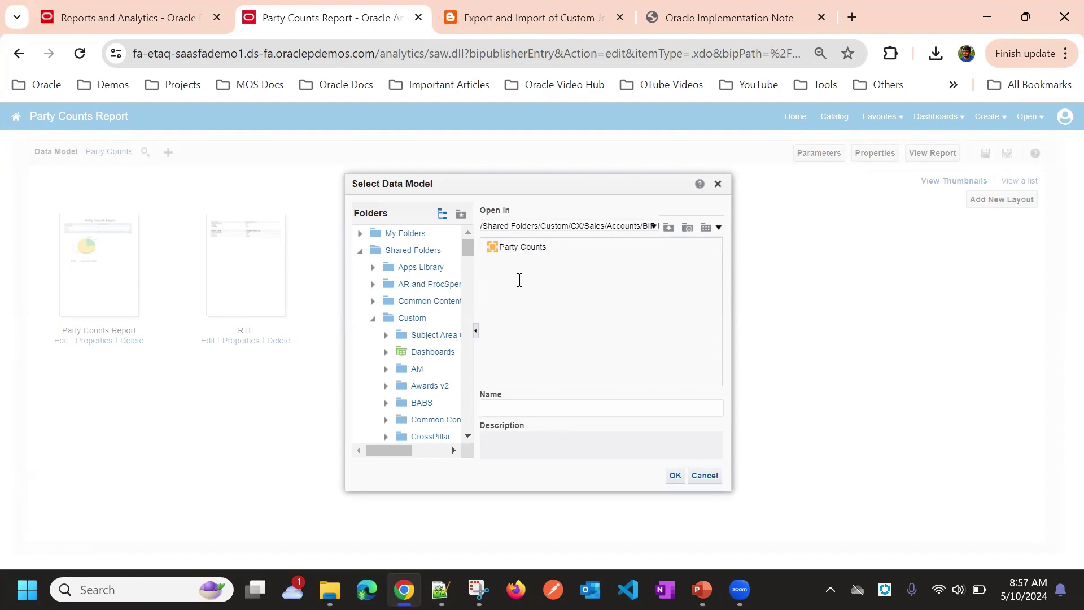
pyautogui.click(508, 248)
pyautogui.click(674, 475)
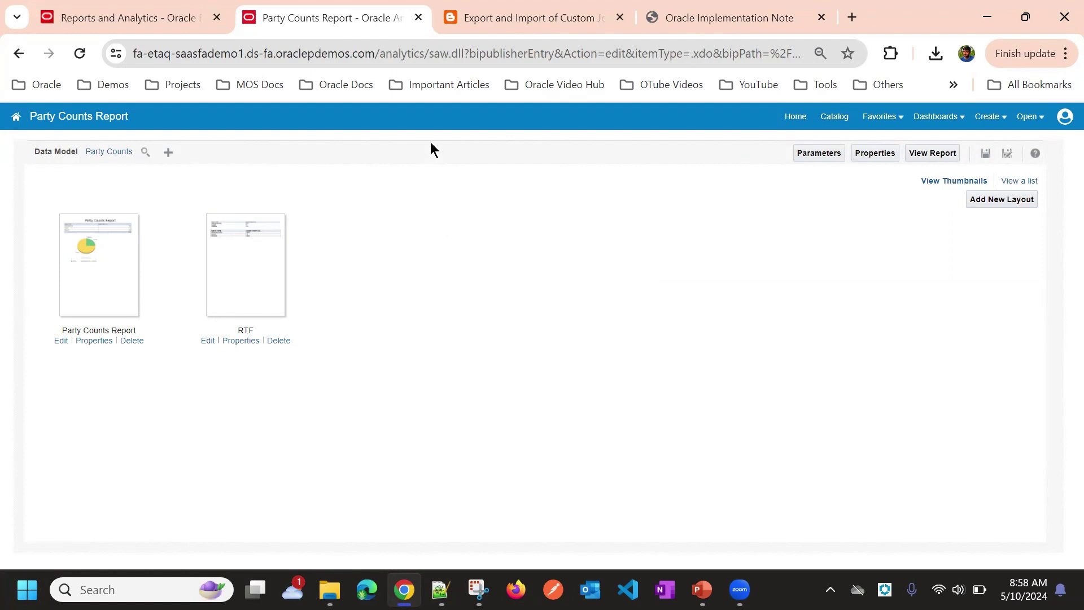
pyautogui.click(986, 154)
# Step: Back in the catalog, glance at Party Counts' actions, then start the 'Setups and Configuration Migration' slide show
pyautogui.click(827, 120)
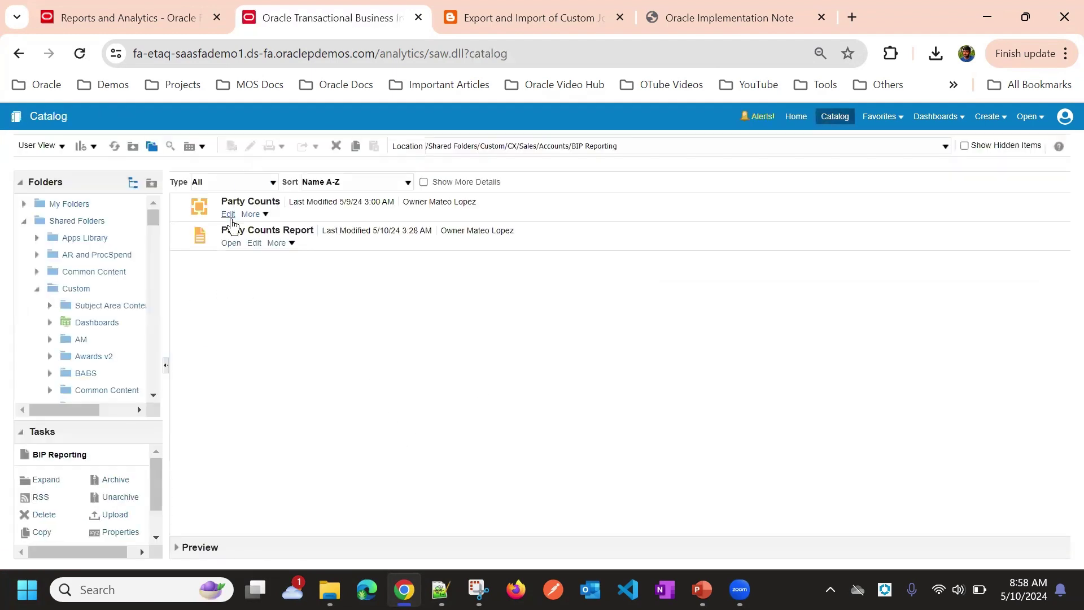
pyautogui.click(265, 216)
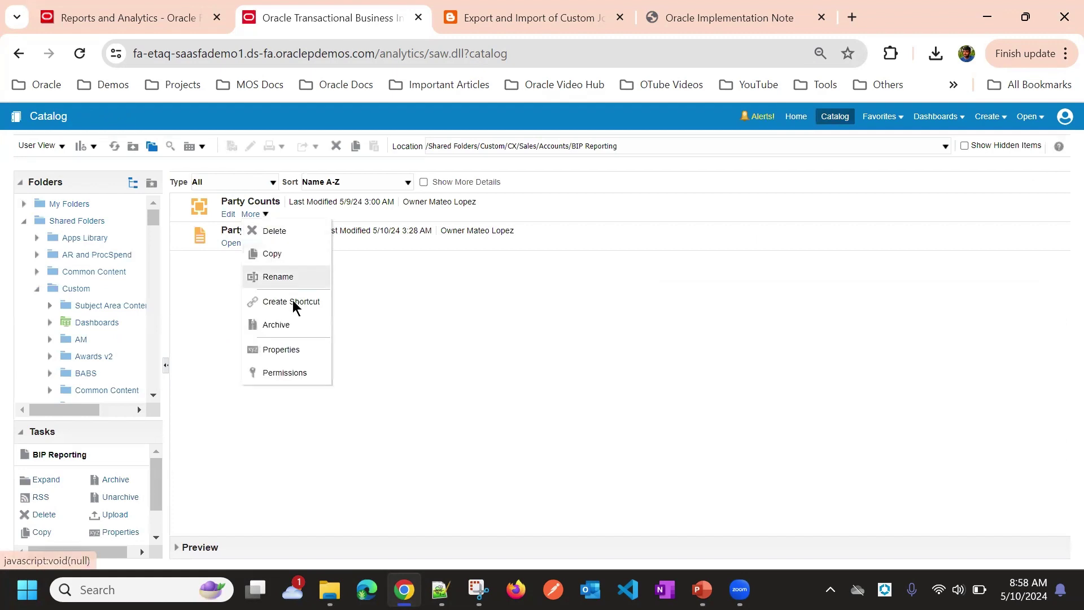
pyautogui.click(398, 293)
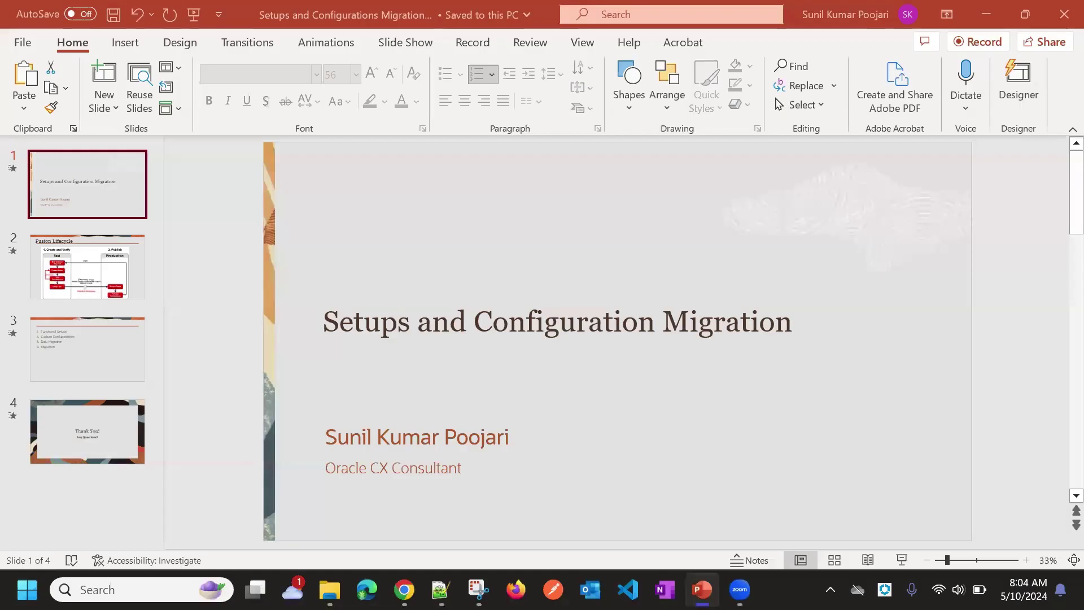
pyautogui.click(902, 559)
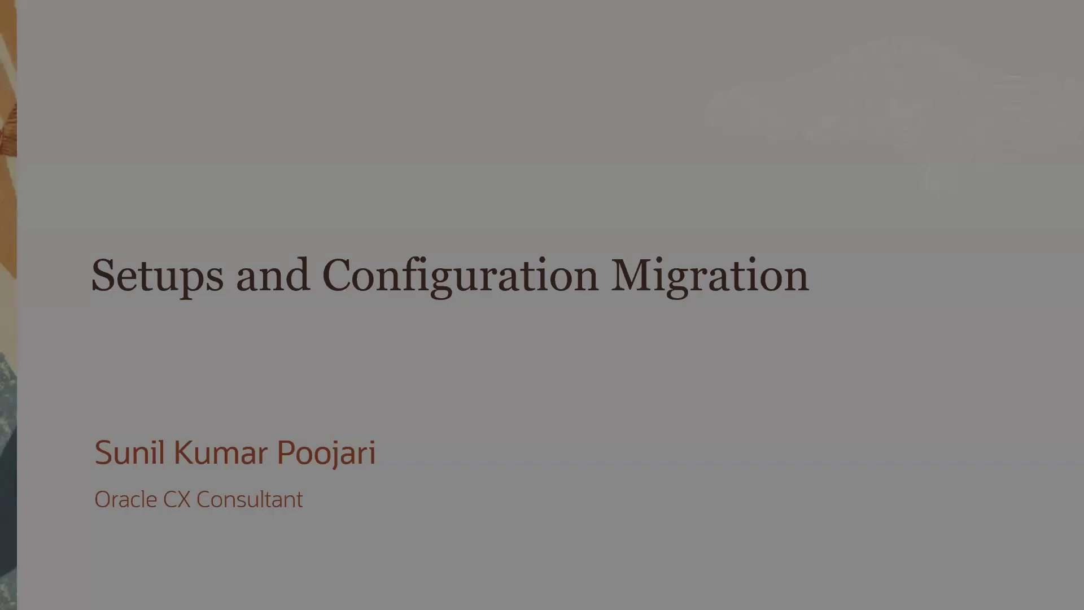